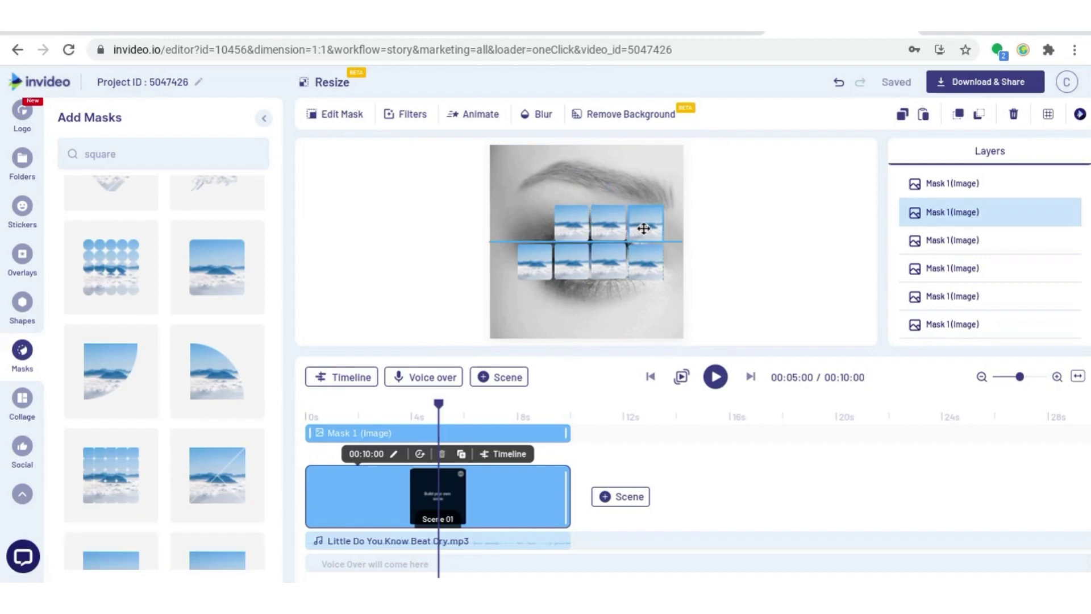
- Paste duplicate square mask tiles around the grid and shift the image inside one rightward
key(ctrl+c)
key(ctrl+v)
drag(643, 228, 544, 336)
key(ctrl+c)
key(ctrl+v)
key(ctrl+v)
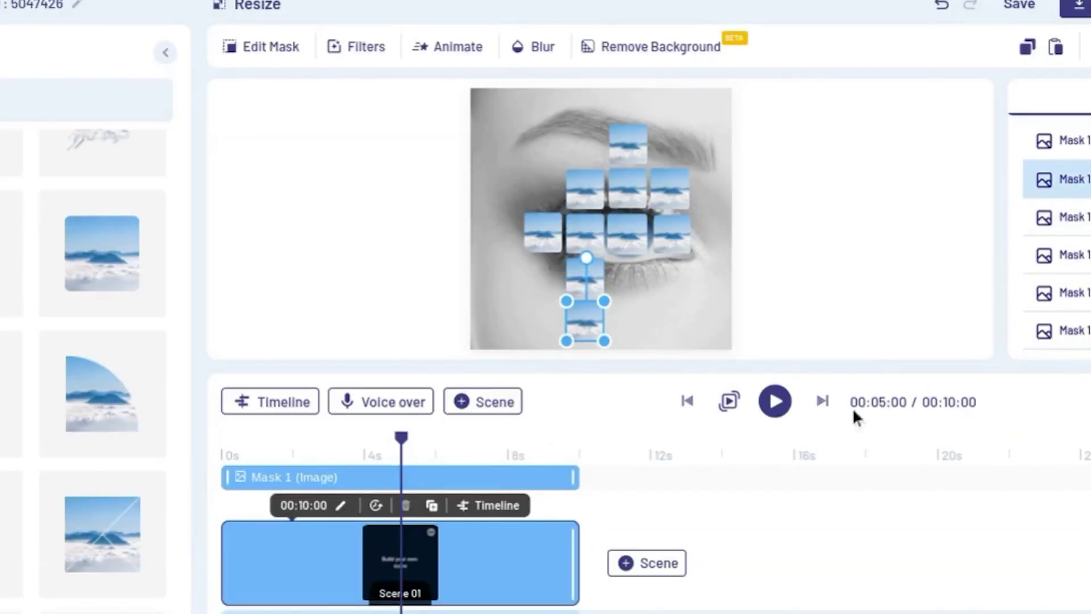
key(ctrl+v)
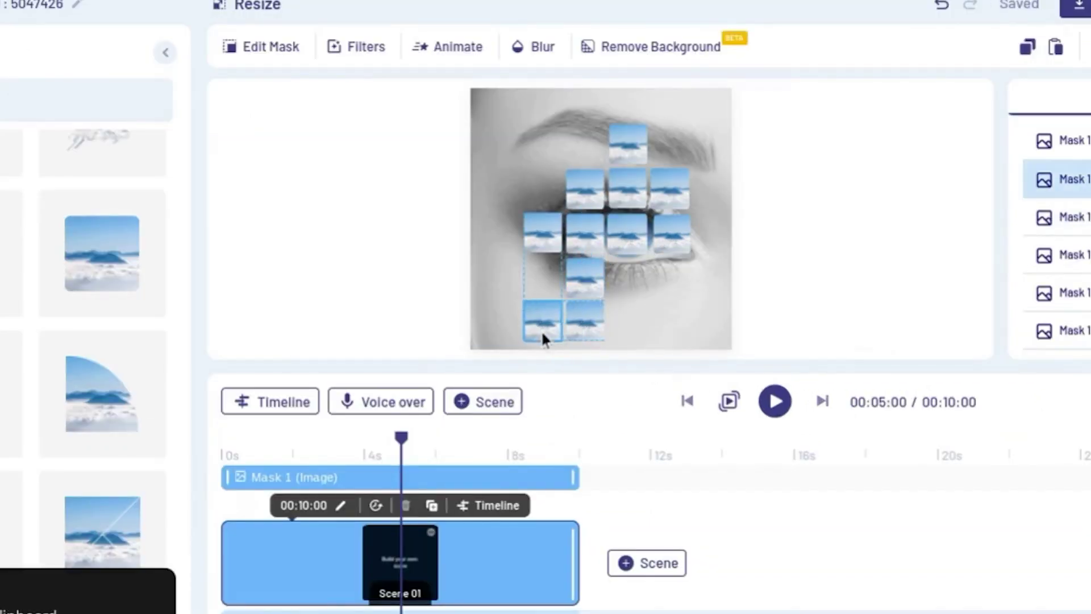
double_click(543, 336)
drag(643, 247, 658, 246)
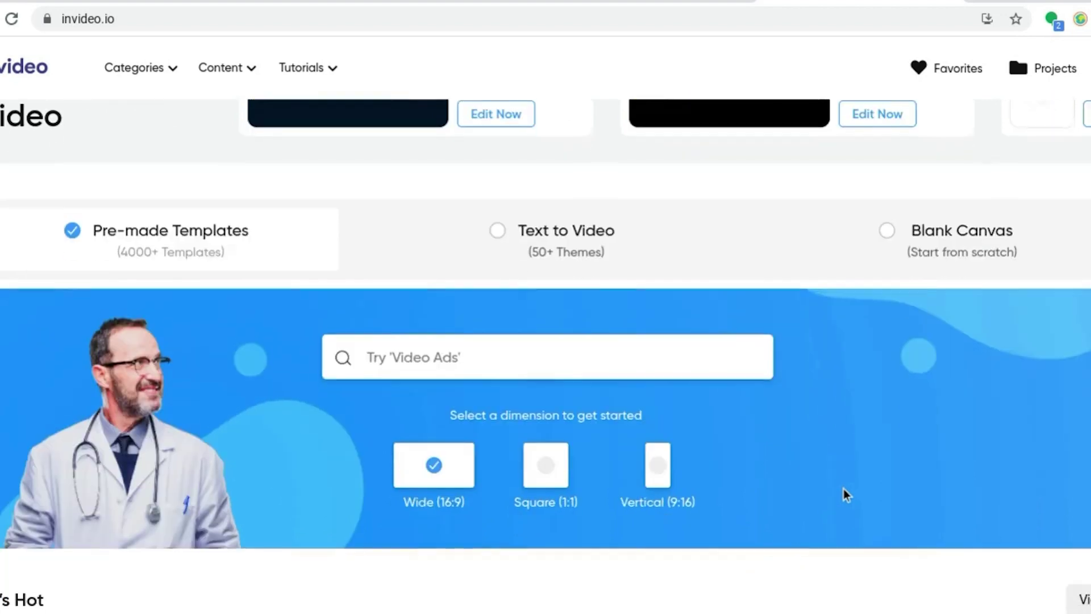
- Create a new blank-canvas video project in the Square (1:1) format
click(887, 228)
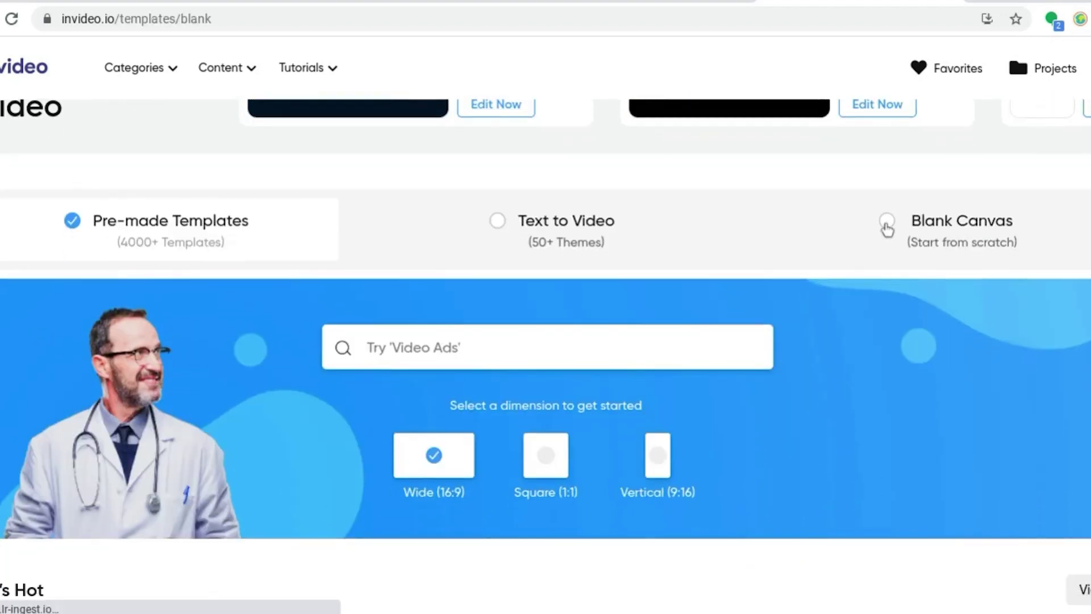
scroll(586, 336, down, 3)
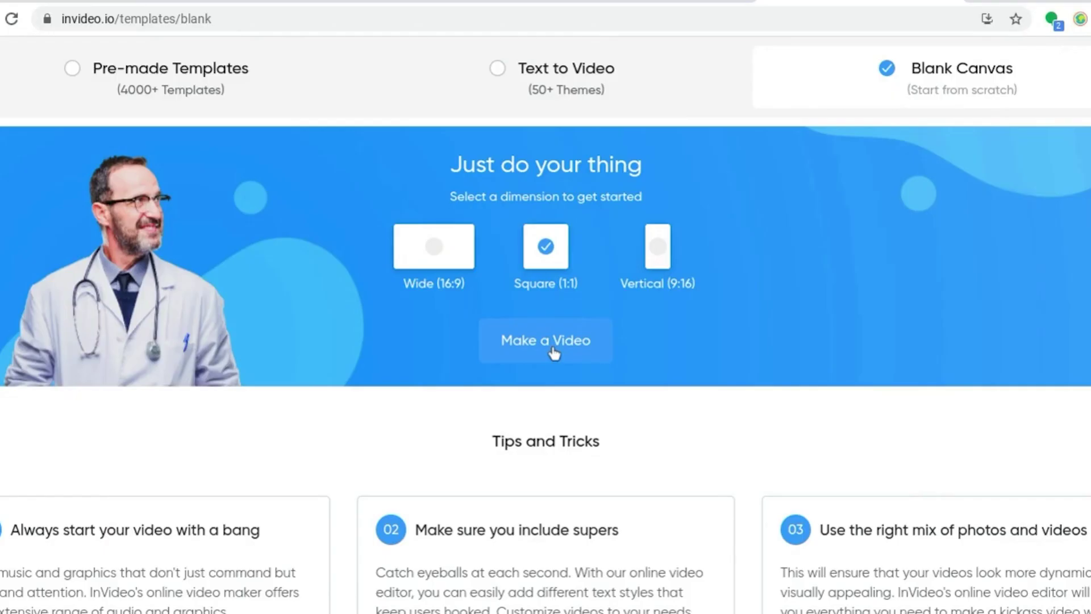
click(553, 348)
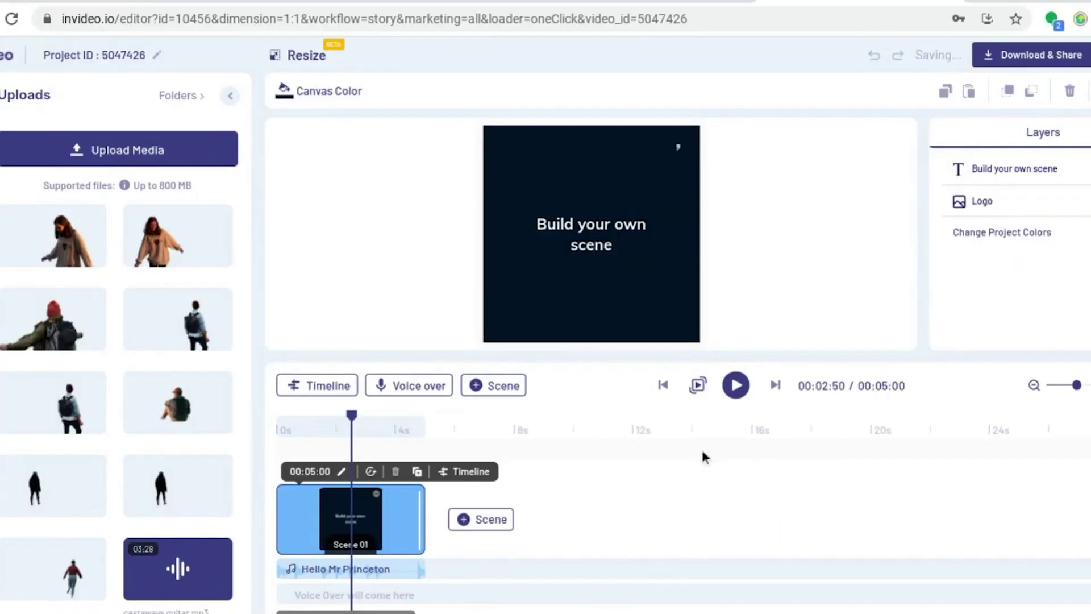
- Create a media folder named 'logo reveal' and browse the stock Image and Music panels
click(1, 475)
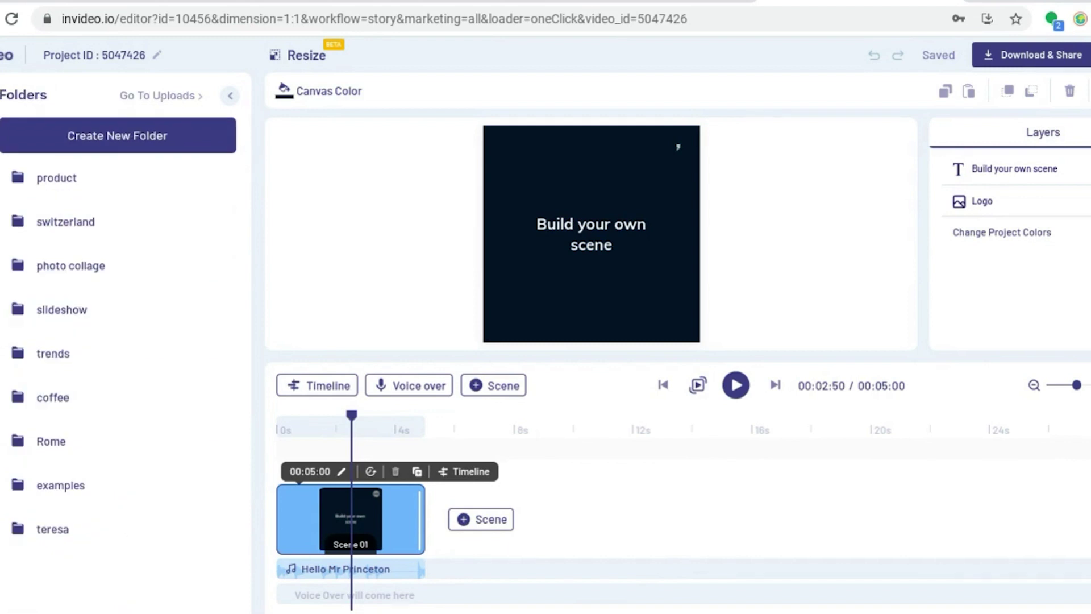
click(109, 137)
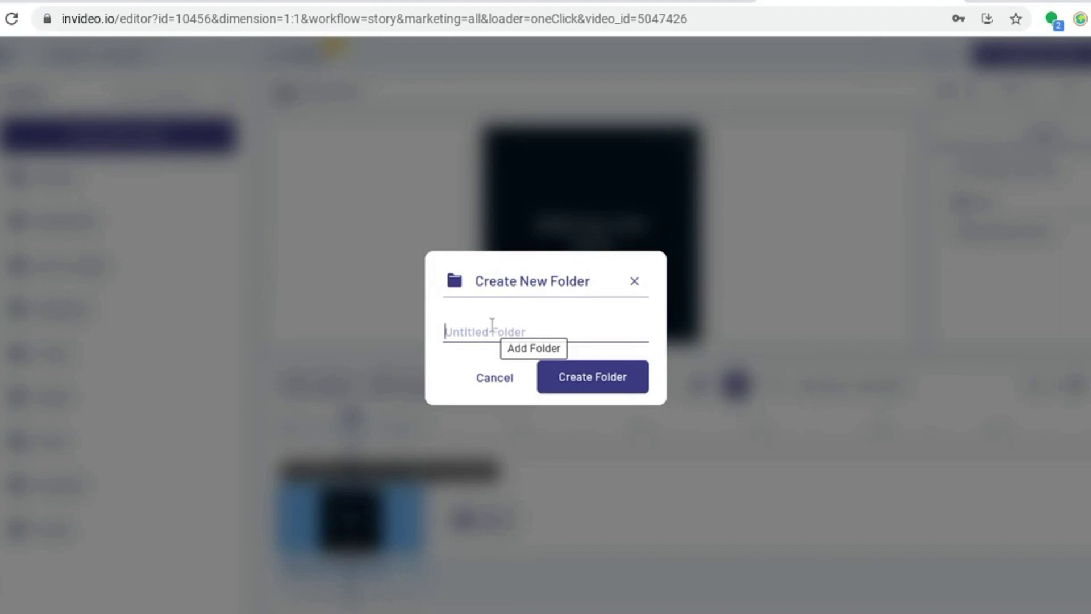
text(logo reveal)
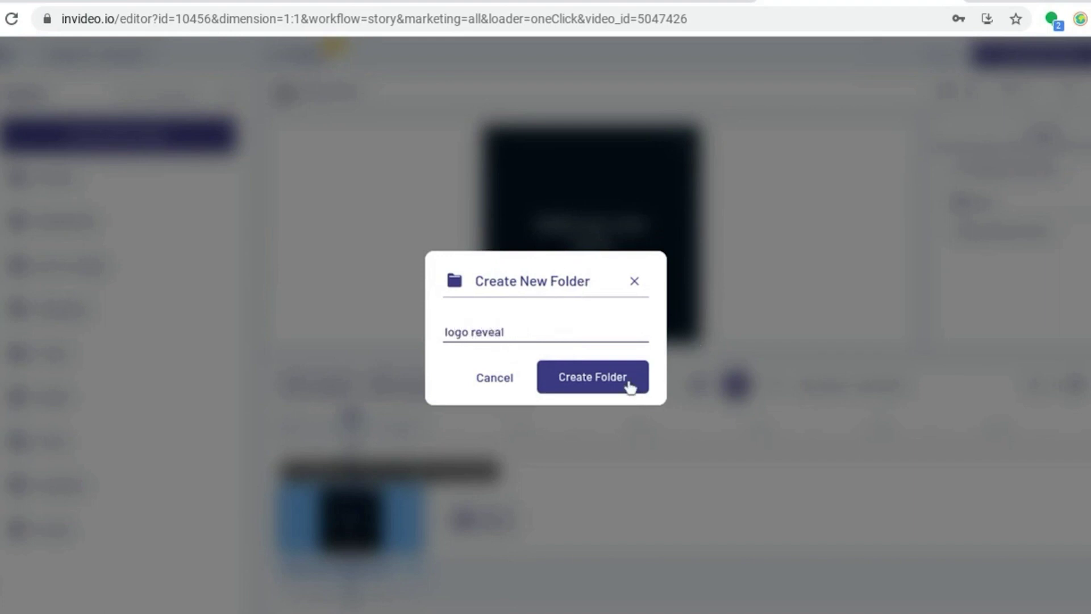
click(628, 384)
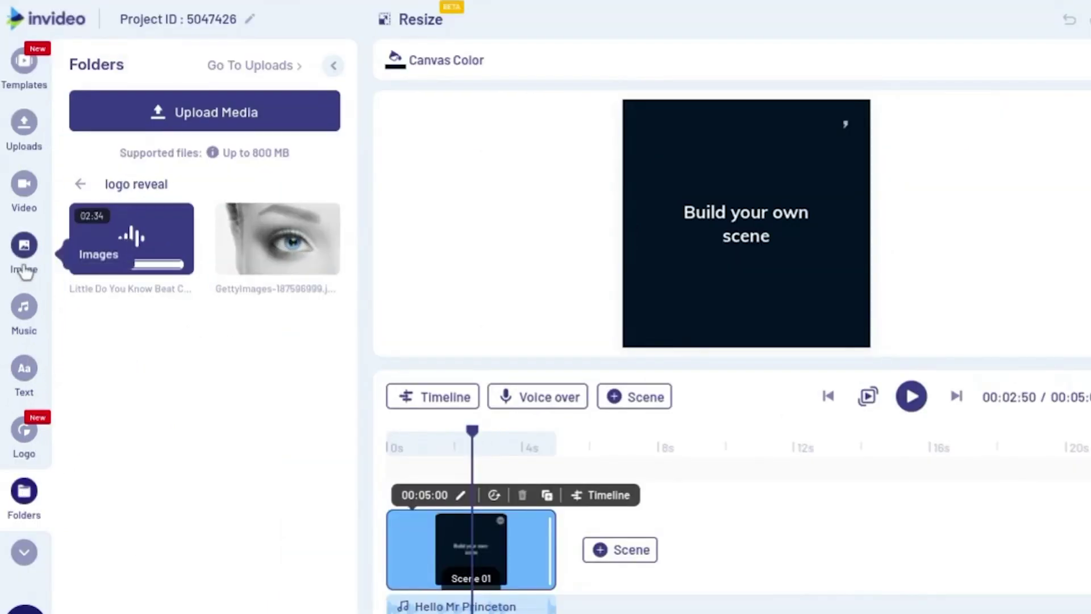
click(22, 276)
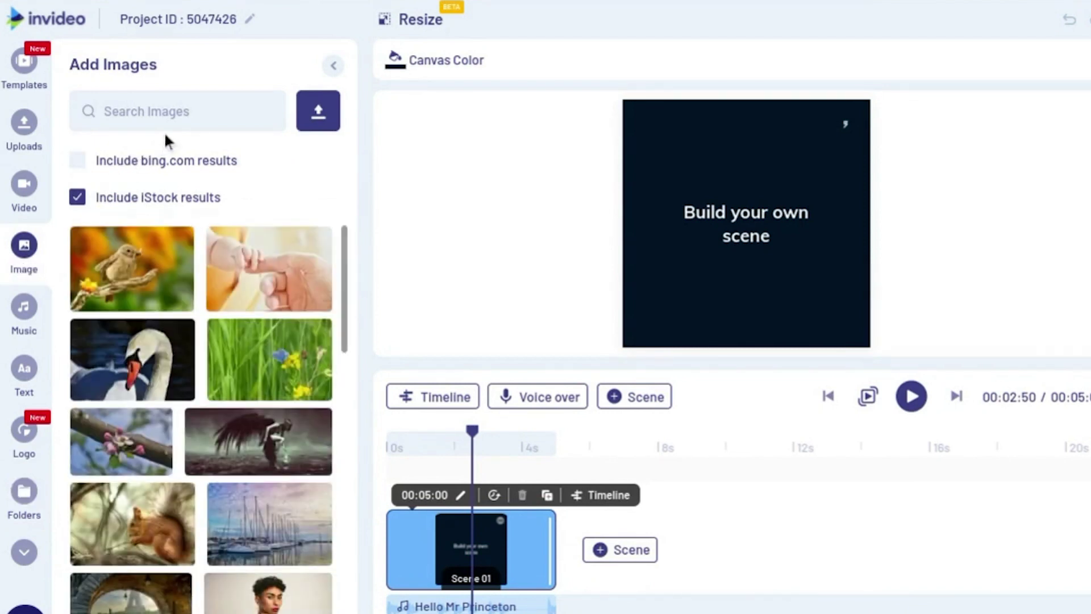
click(25, 322)
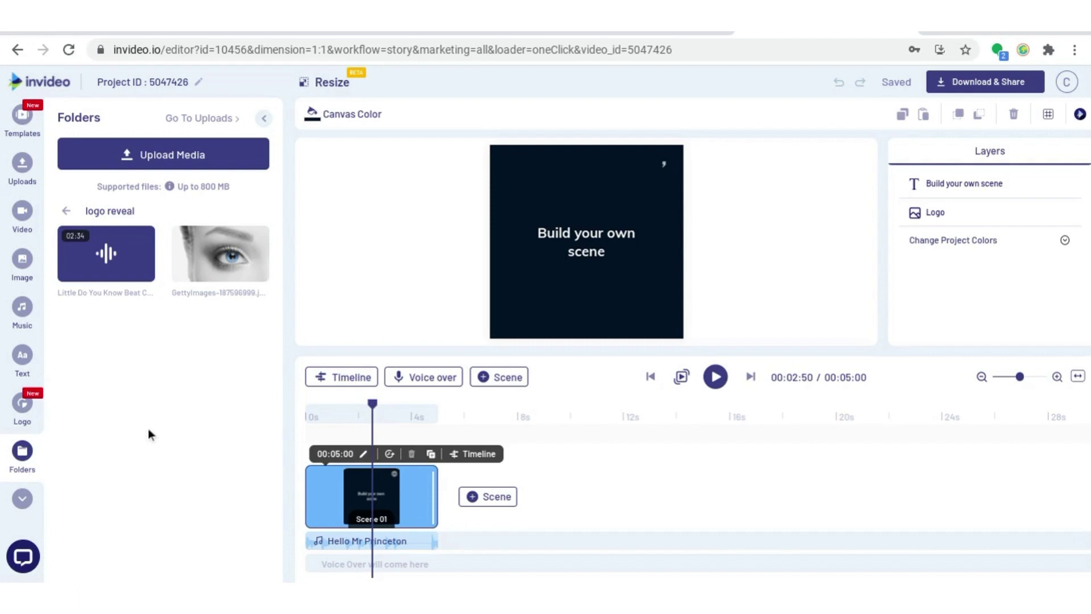
- Delete the 'Build your own scene' text and set the canvas colour to white #ffffff
click(621, 230)
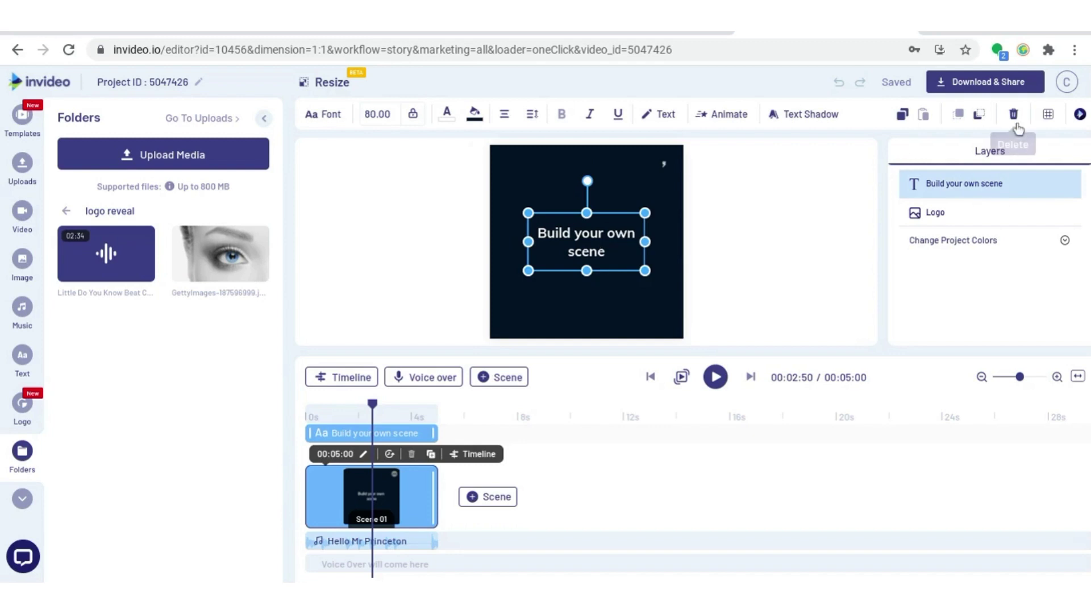
click(1013, 114)
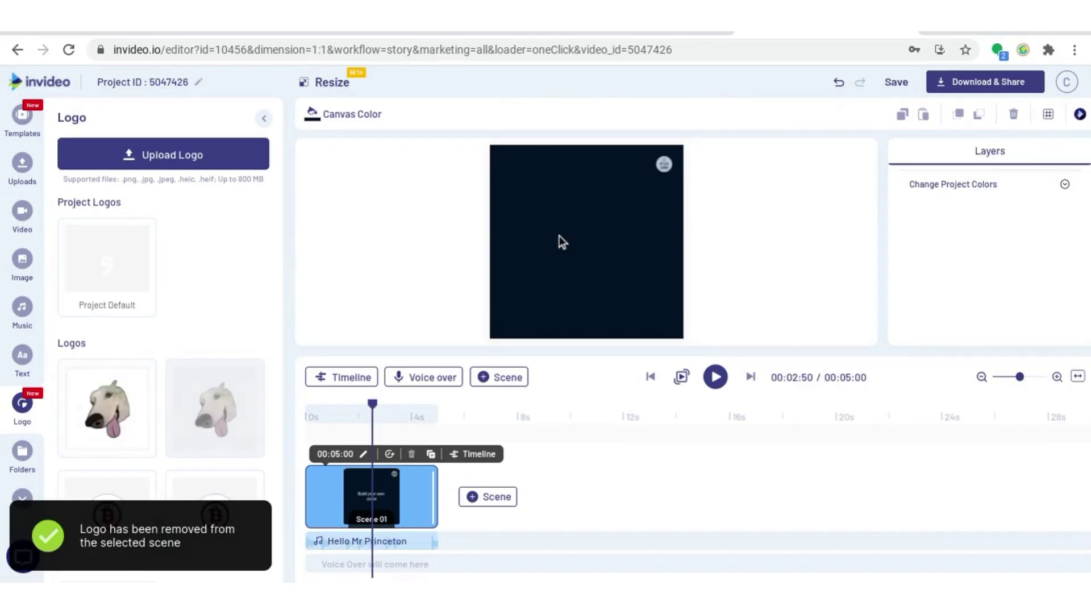
click(344, 116)
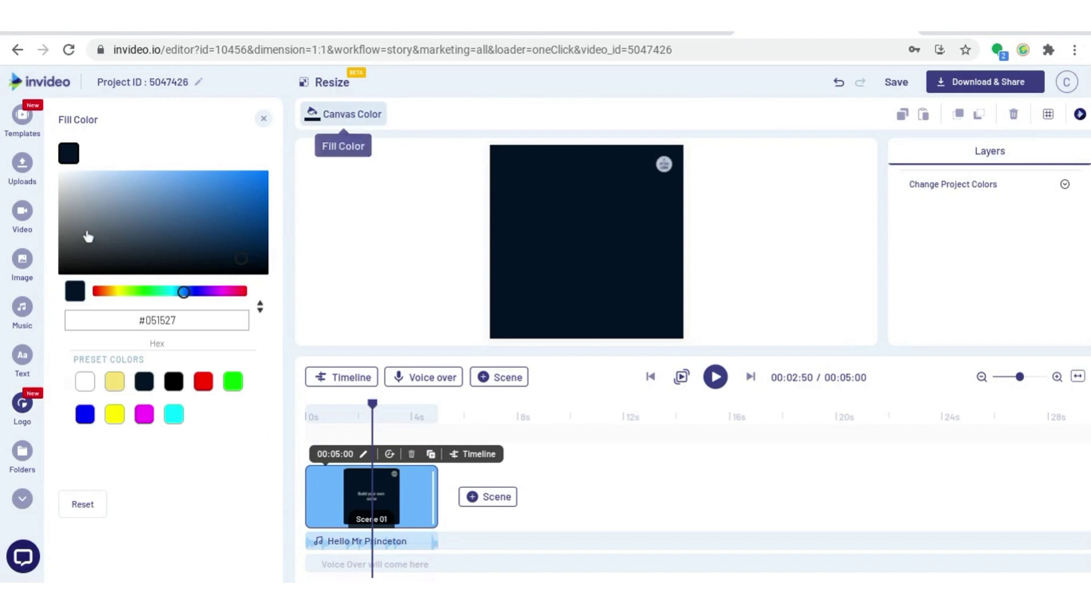
click(76, 204)
drag(75, 203, 50, 169)
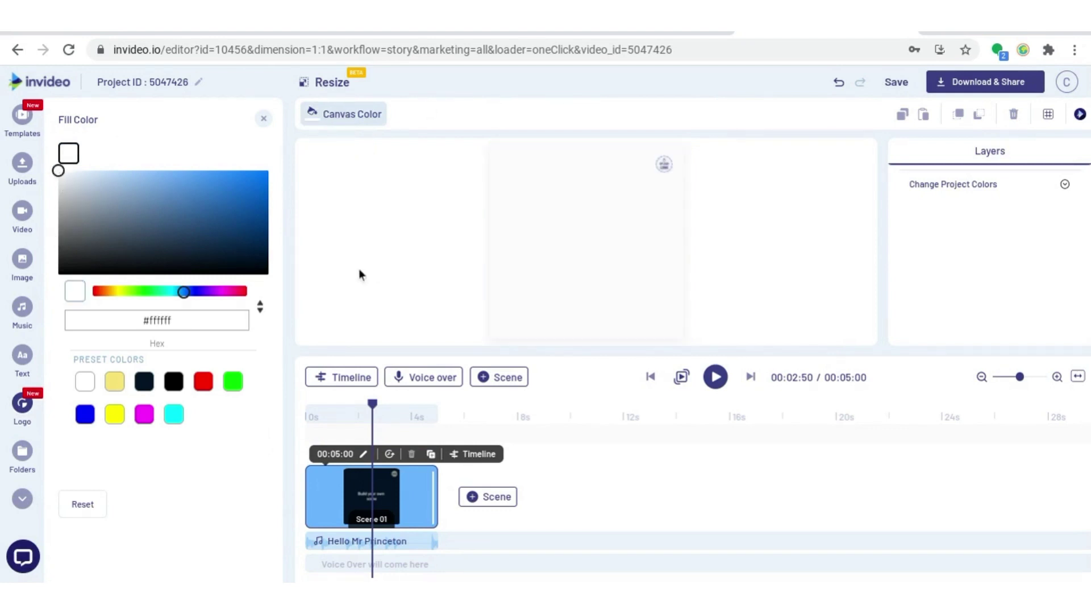
click(23, 450)
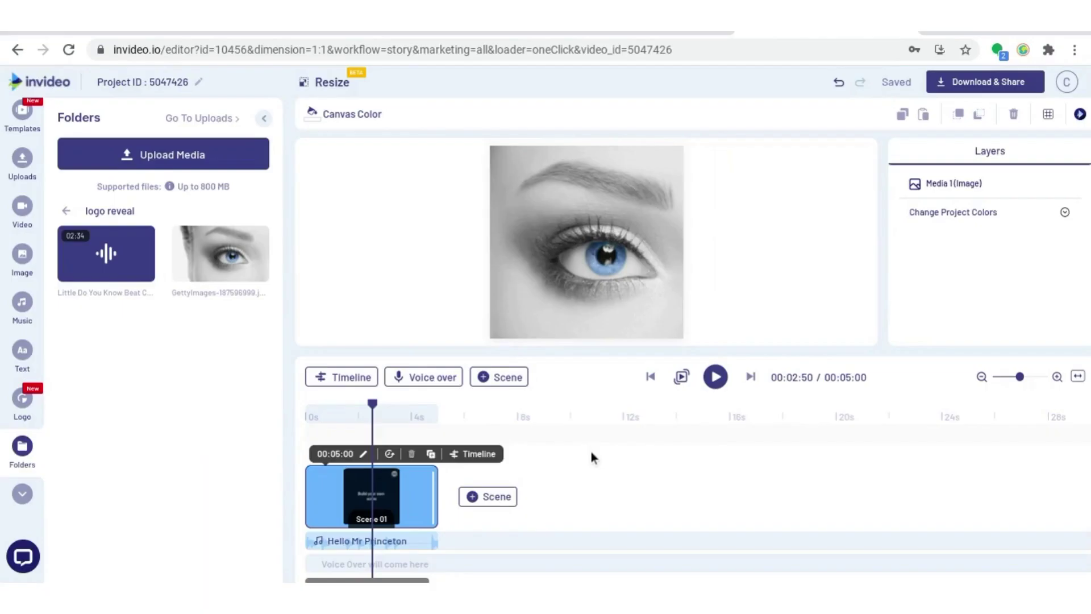
- Change Scene 01's duration from 5 to 10 seconds
click(345, 455)
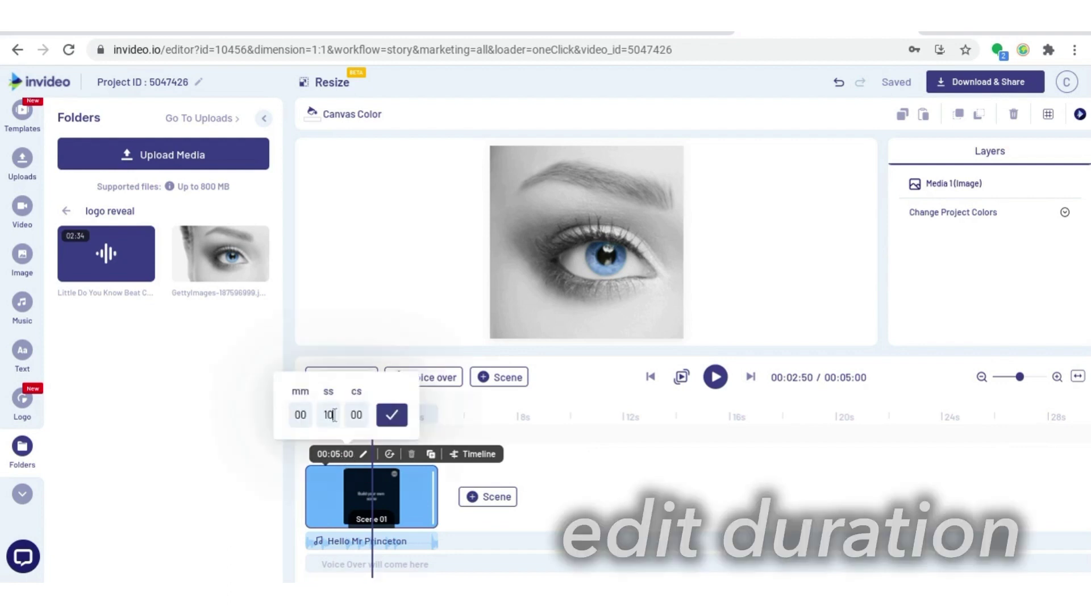
click(392, 414)
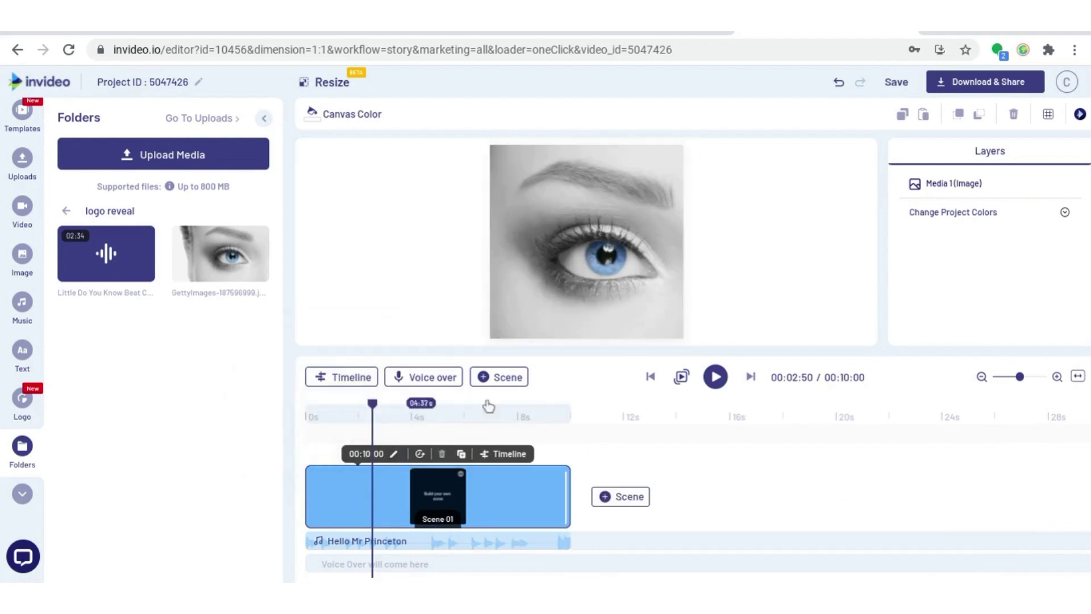
drag(372, 405, 306, 455)
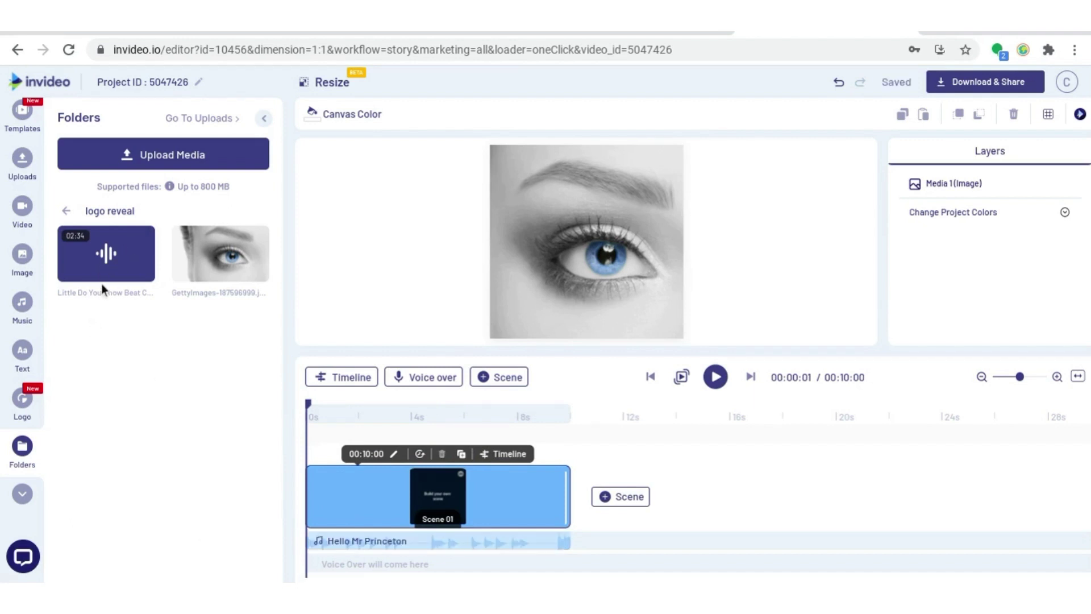
- Replace the project's background music with 'Little Do You Know Beat Cry.mp3'
click(144, 238)
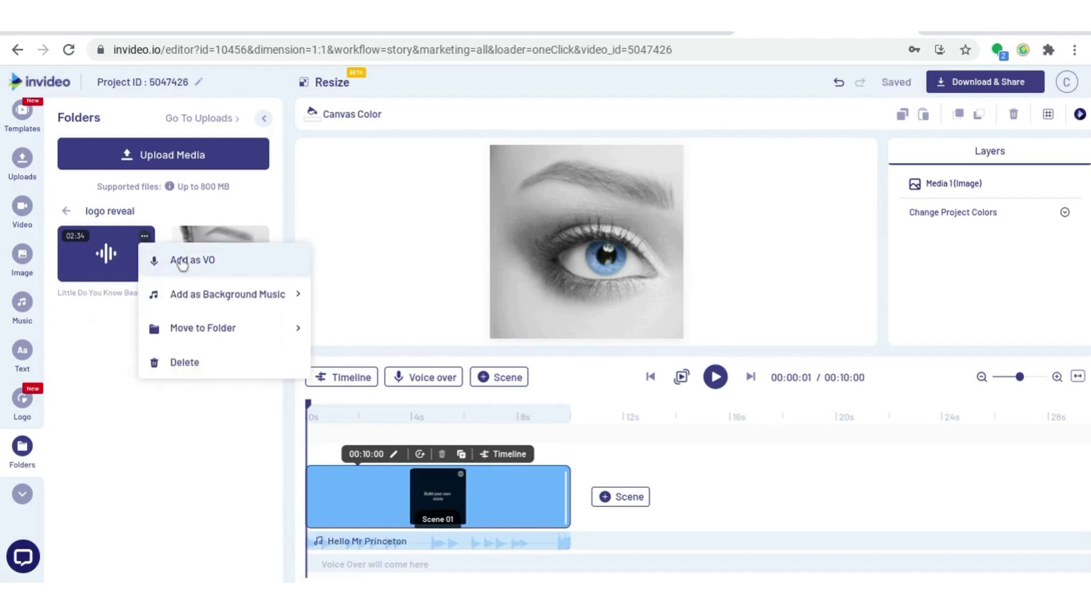
mouse_move(200, 301)
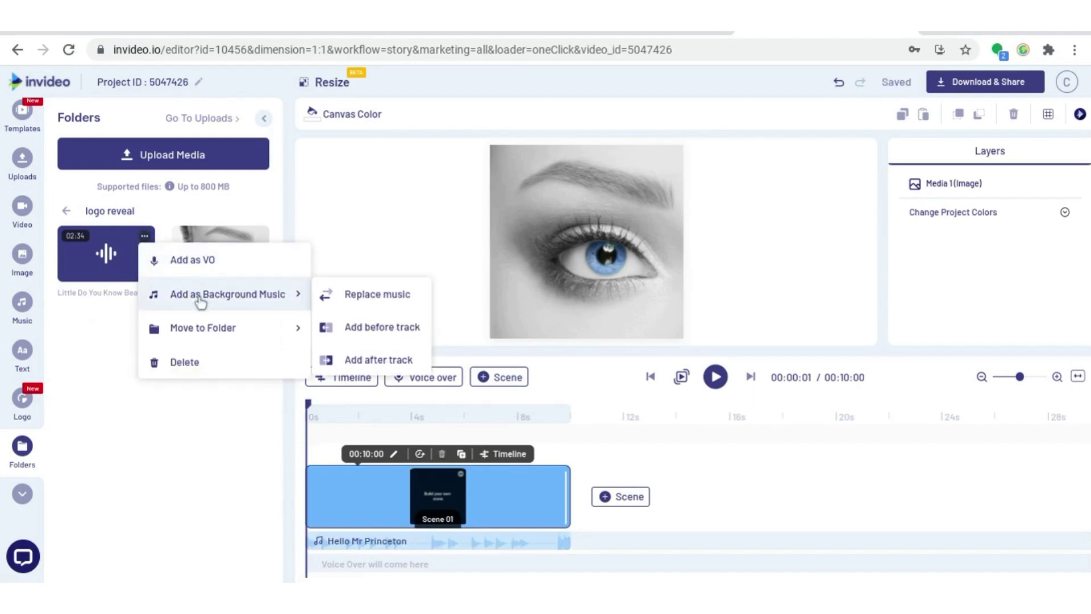
click(369, 295)
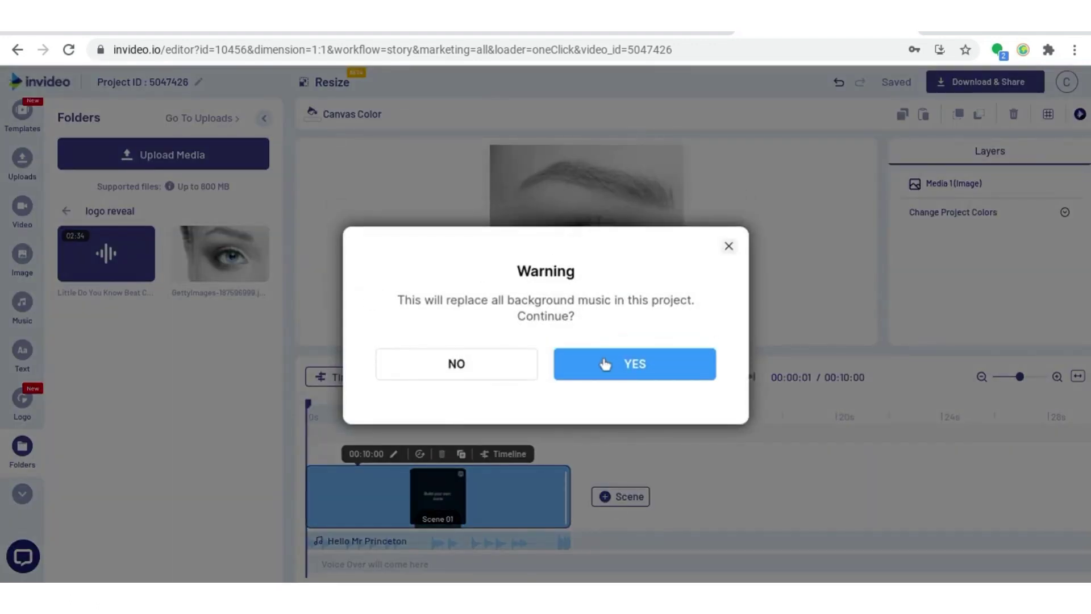
click(606, 364)
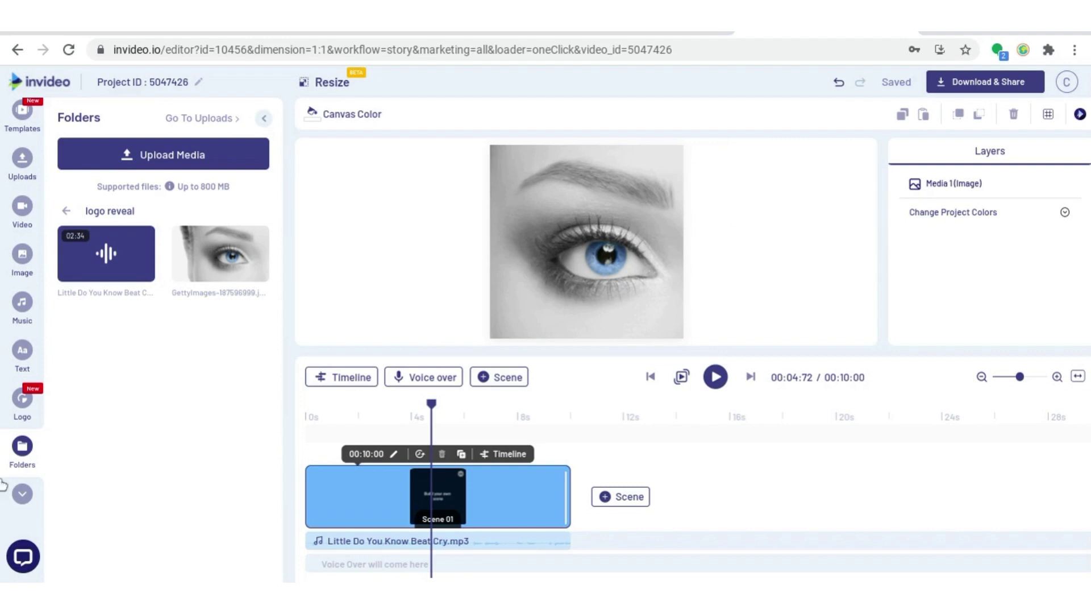
click(23, 493)
- Search Masks for 'square', apply a square mask, and move it over the eye's iris
click(22, 349)
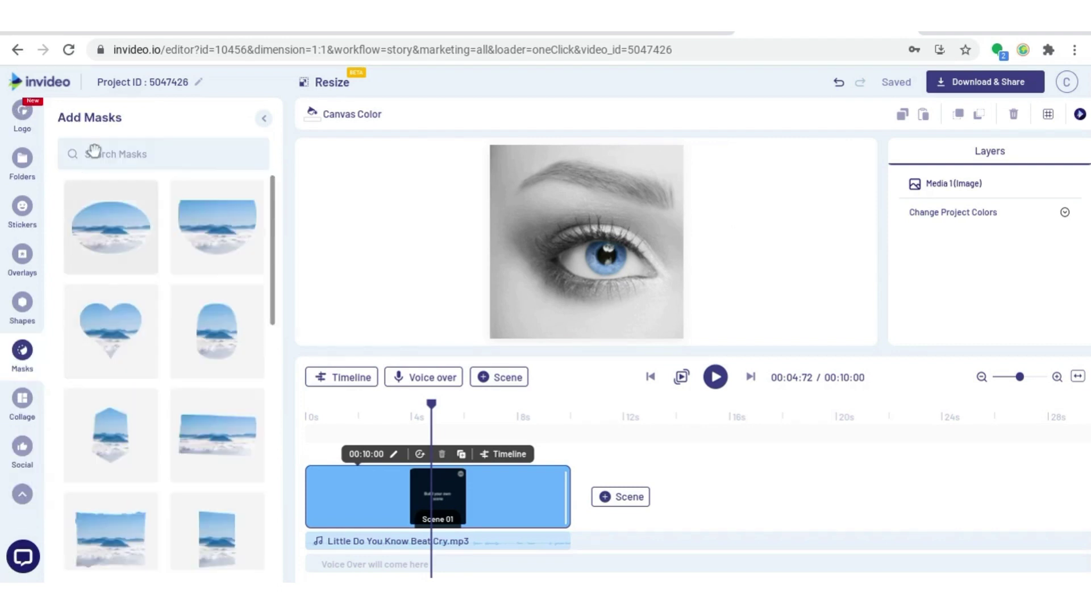
click(127, 151)
text(square)
scroll(165, 231, down, 3)
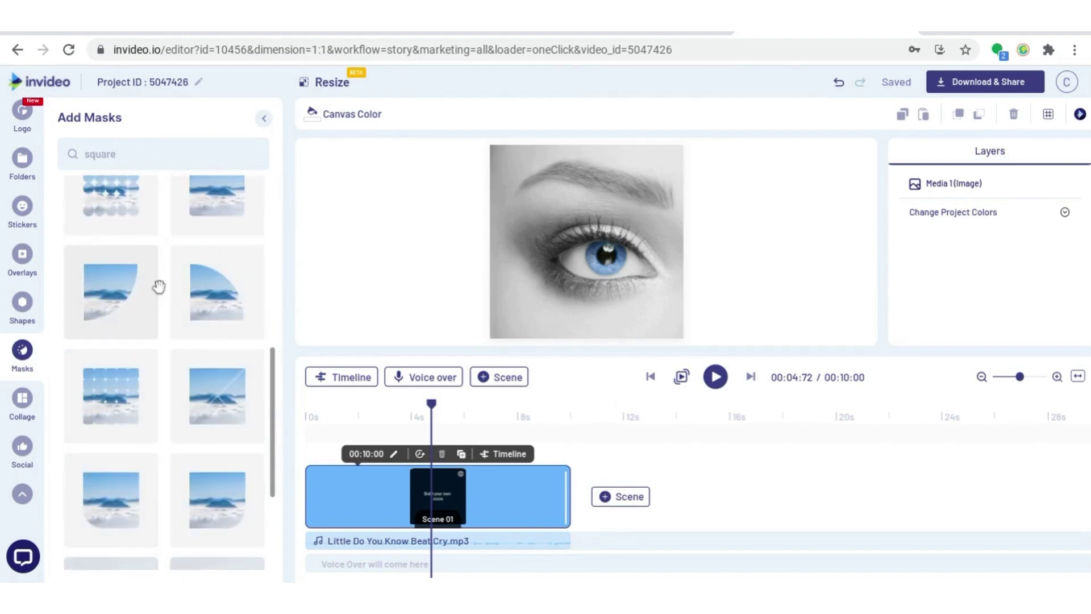
scroll(155, 285, up, 1)
click(201, 270)
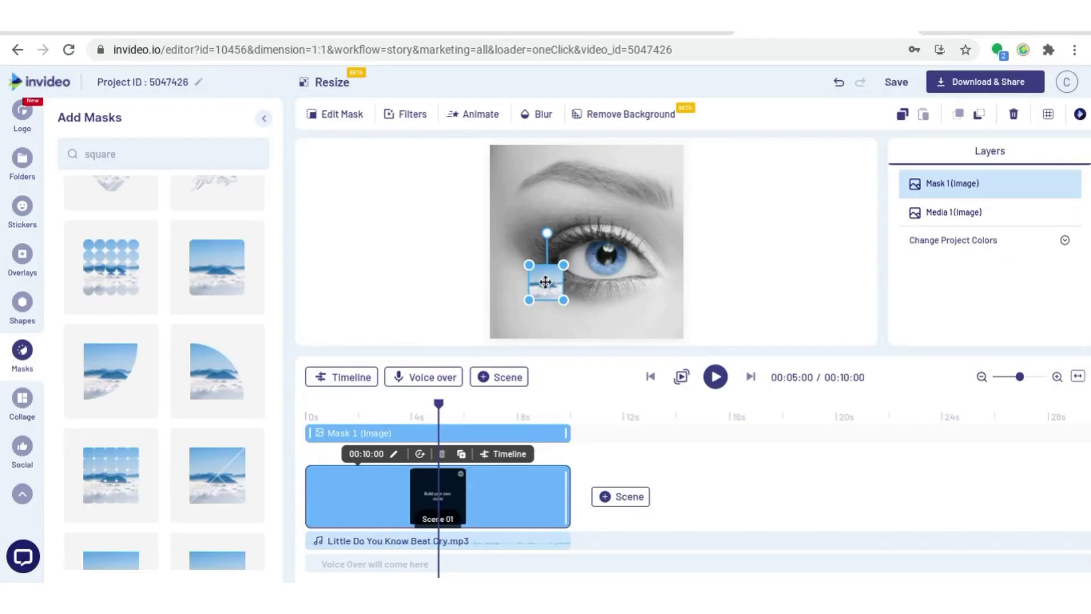
drag(549, 278, 604, 254)
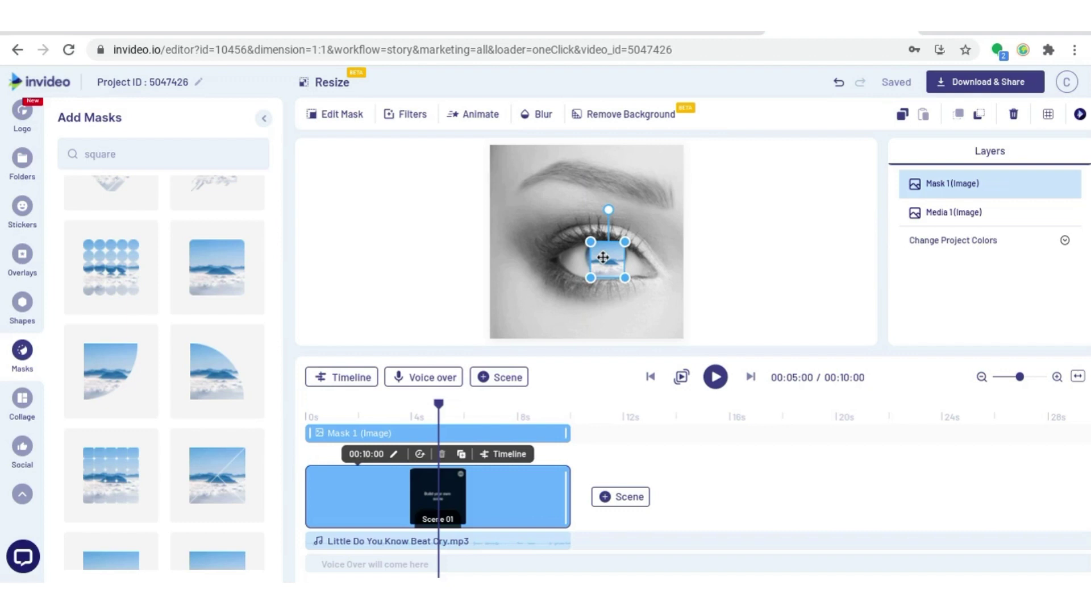
- Paste two copies of the square mask and line them up beside the original
key(ctrl+c)
key(ctrl+v)
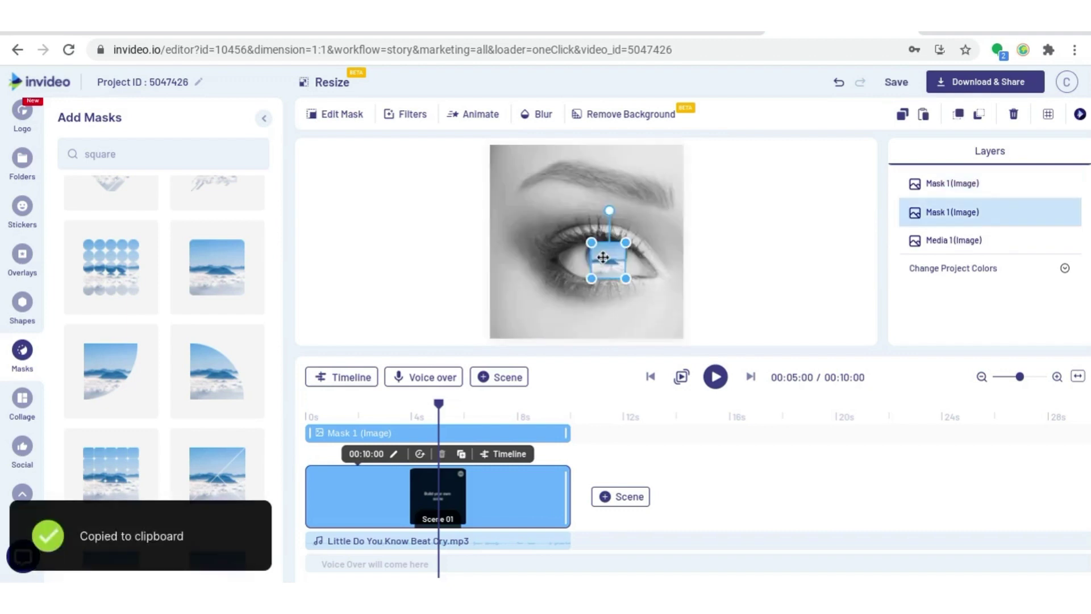
drag(614, 263, 572, 260)
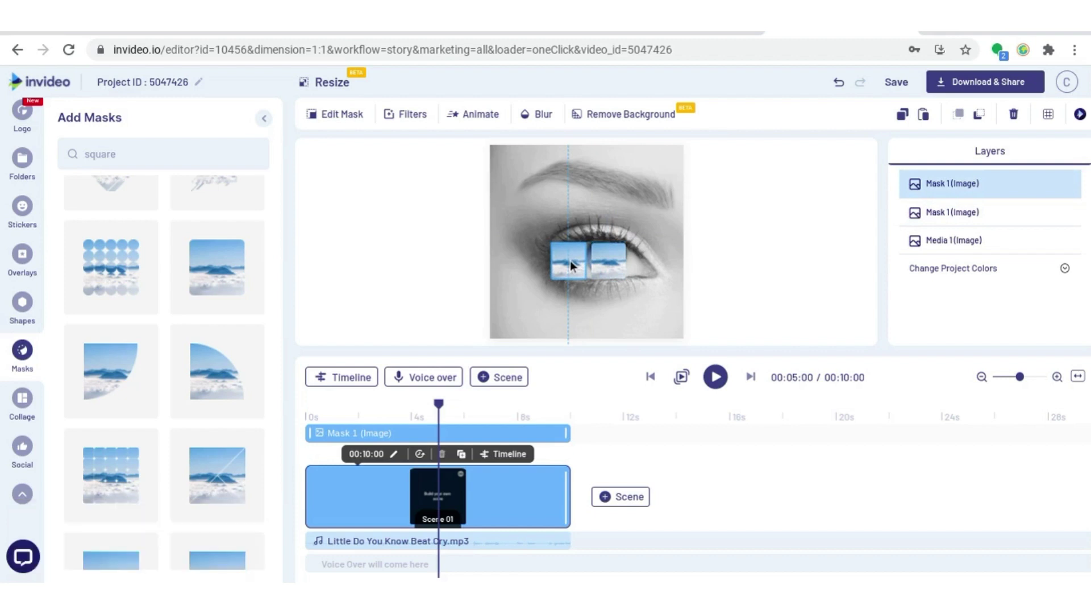
drag(571, 261, 574, 261)
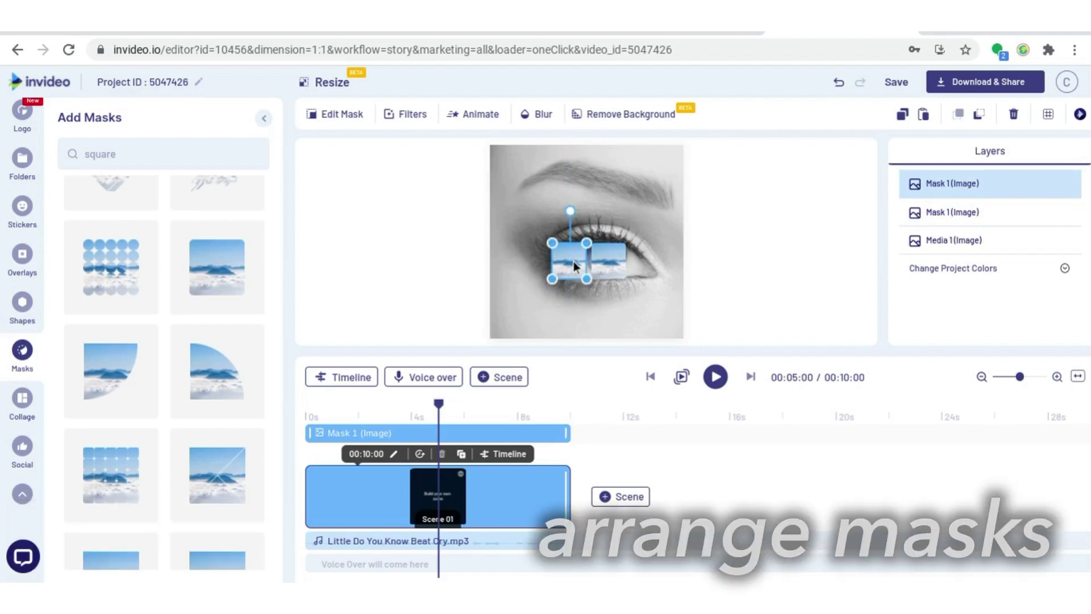
key(ctrl+c)
key(ctrl+v)
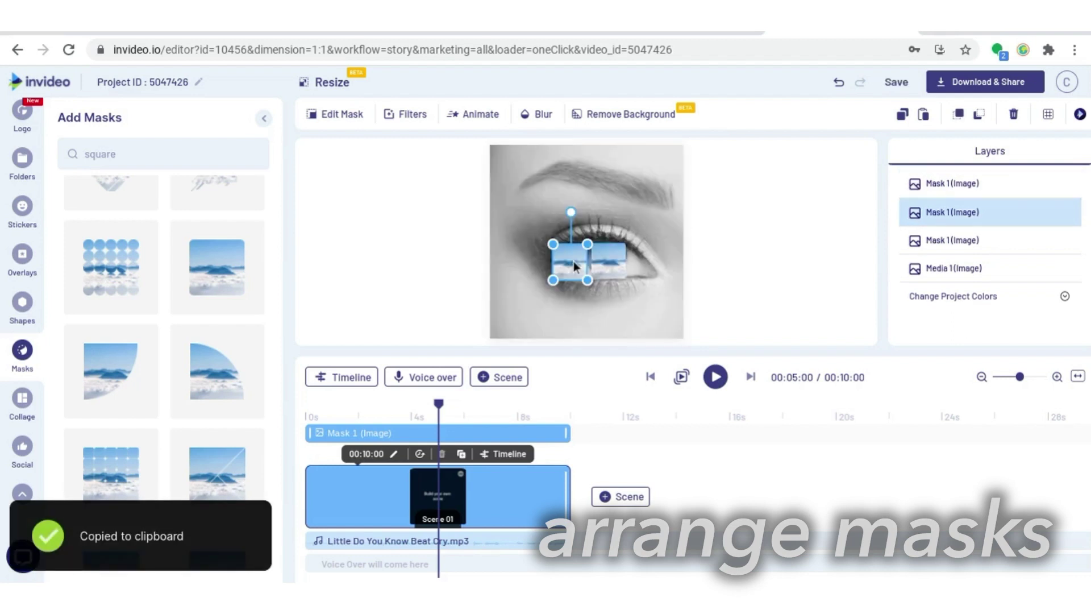
mouse_move(574, 261)
mouse_down()
mouse_move(530, 262)
mouse_move(574, 262)
mouse_up()
- Add more square tile copies above the row and below the eye stack
click(612, 266)
key(ctrl+c)
key(ctrl+v)
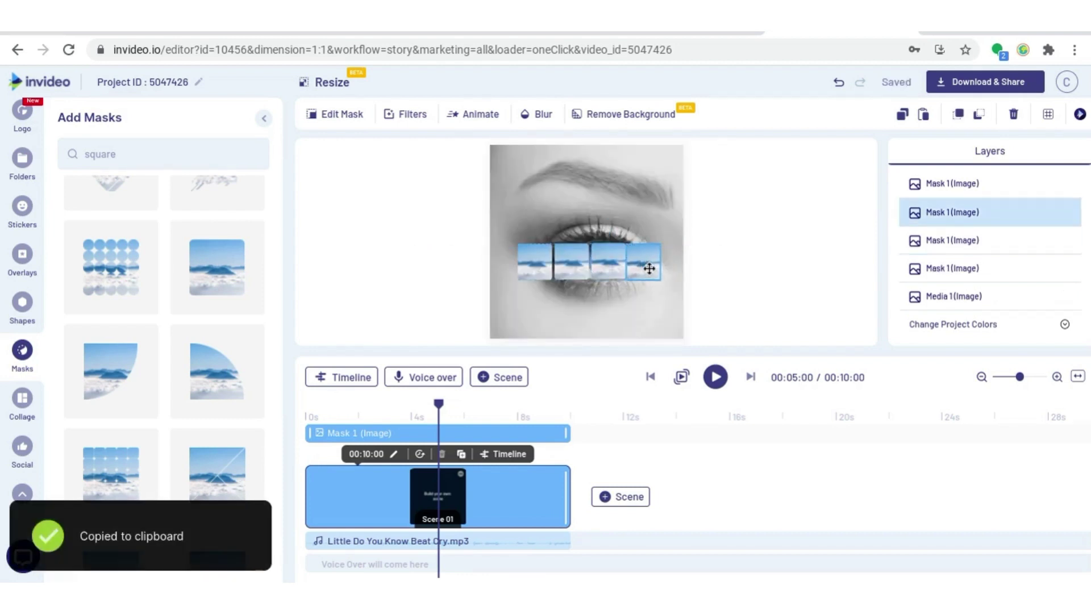
click(776, 261)
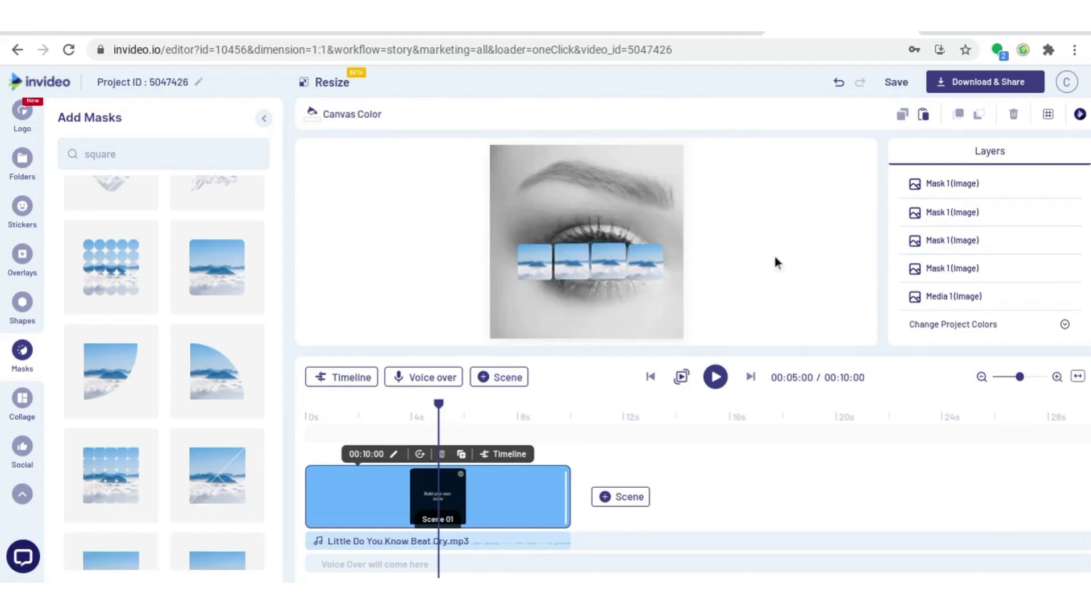
click(571, 271)
key(ctrl+c)
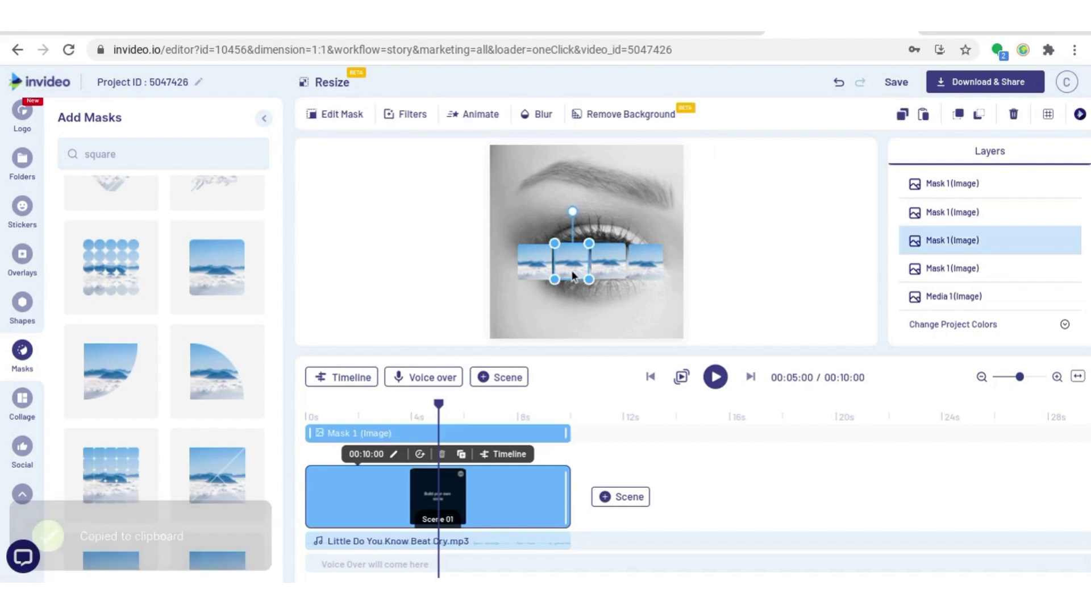
key(ctrl+v)
drag(571, 270, 560, 248)
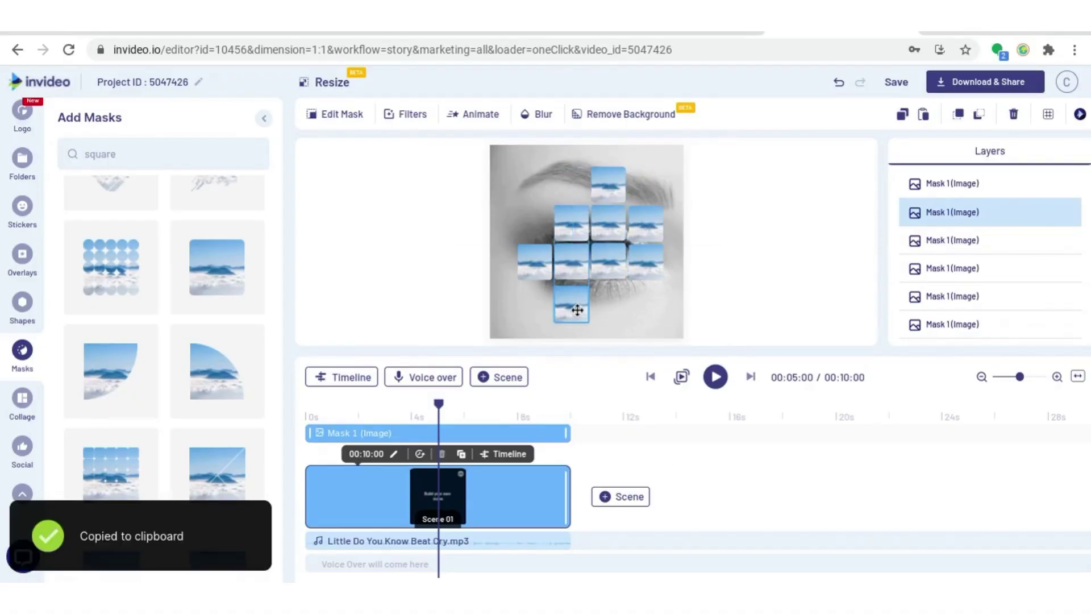
key(ctrl+v)
drag(571, 284, 539, 329)
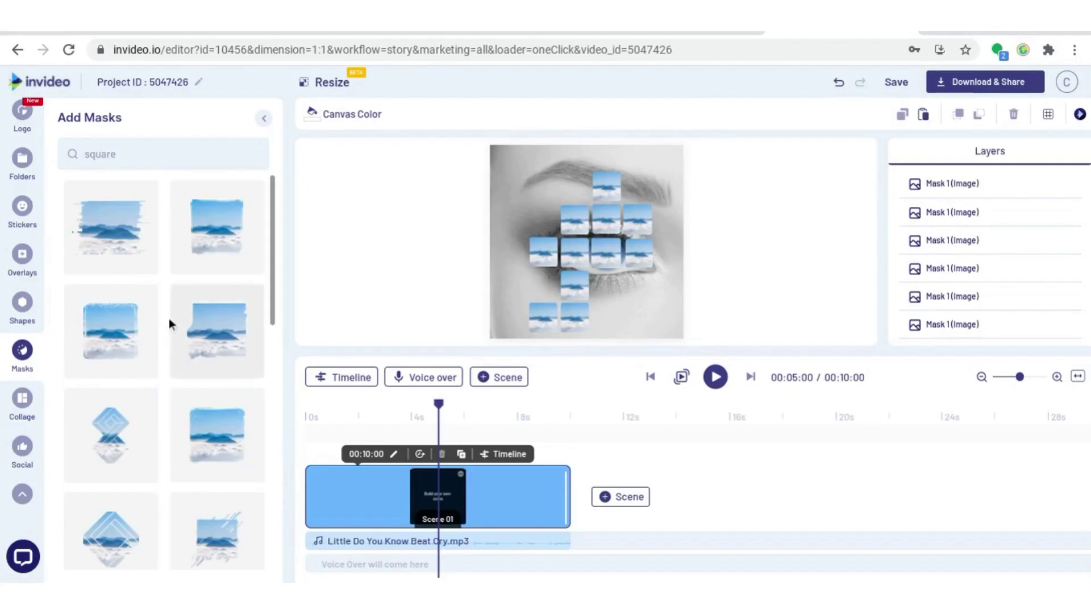
- Search Masks for 'triangle' and place a right-triangle mask at the top of the grid
double_click(135, 157)
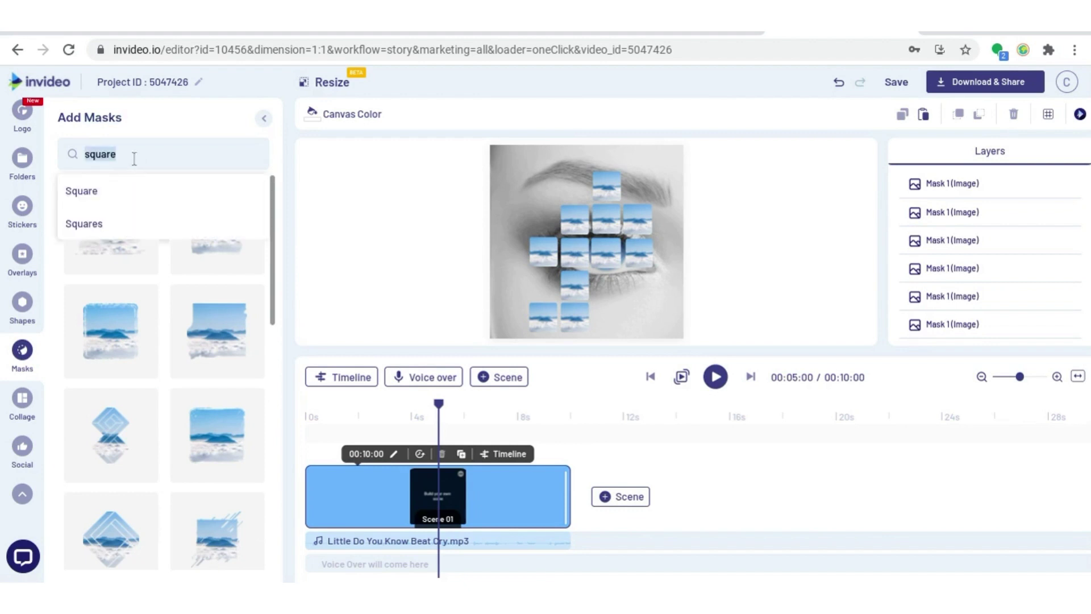
text(triangle)
scroll(134, 278, down, 10)
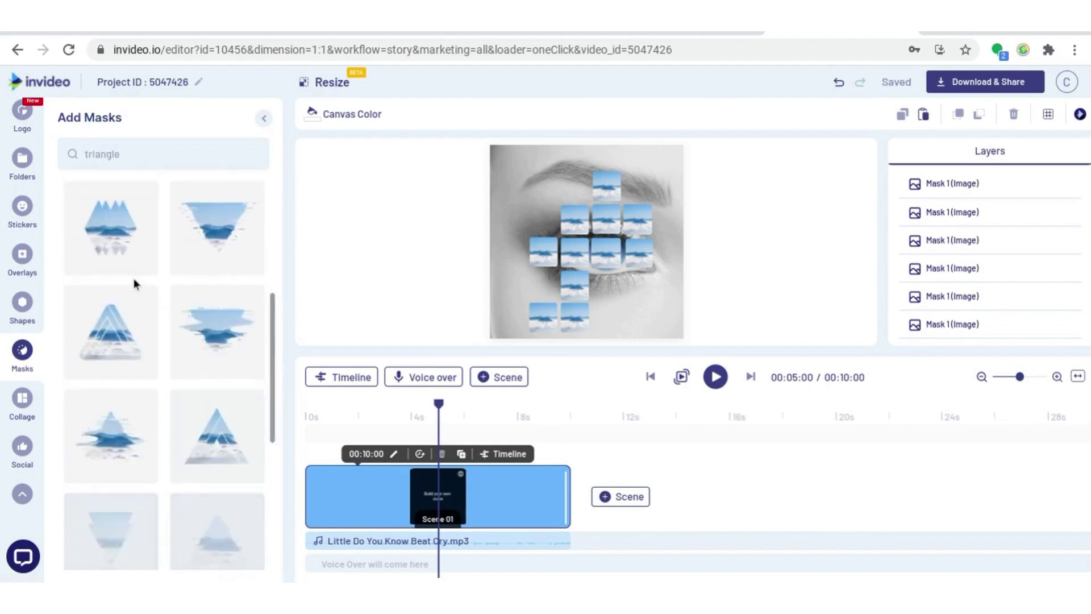
click(228, 314)
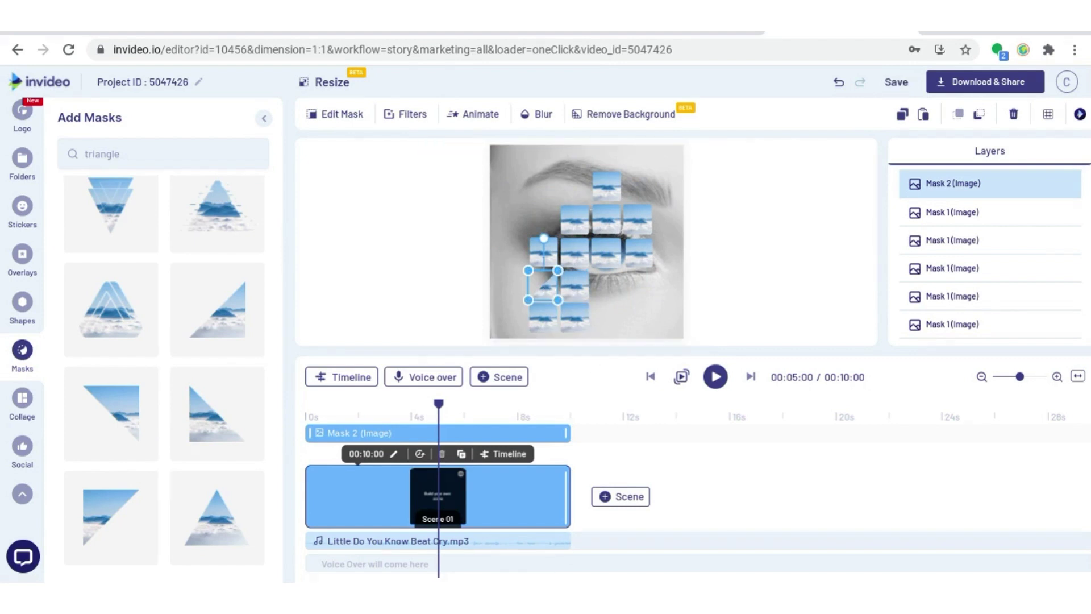
drag(543, 285, 578, 187)
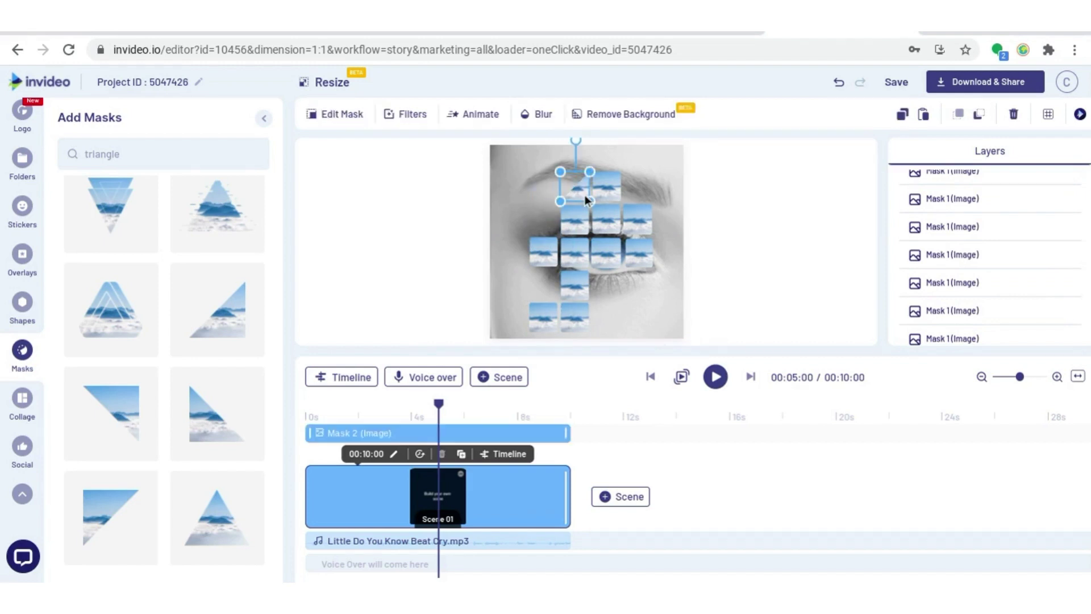
- Duplicate the triangle tile and rotate the copies, one past 88°, to fit the grid
key(ctrl+c)
key(ctrl+v)
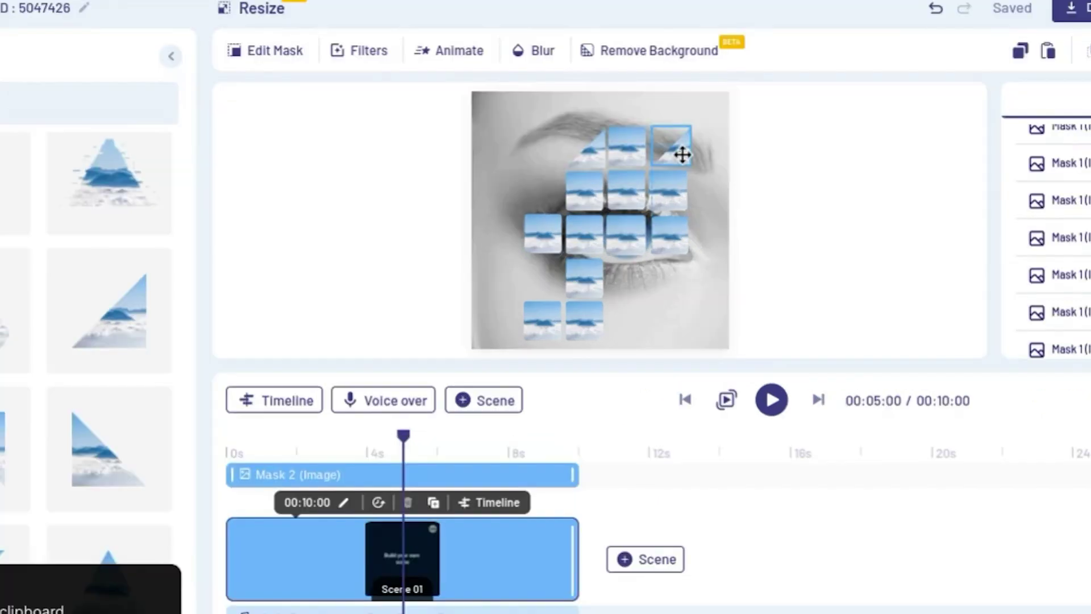
click(682, 155)
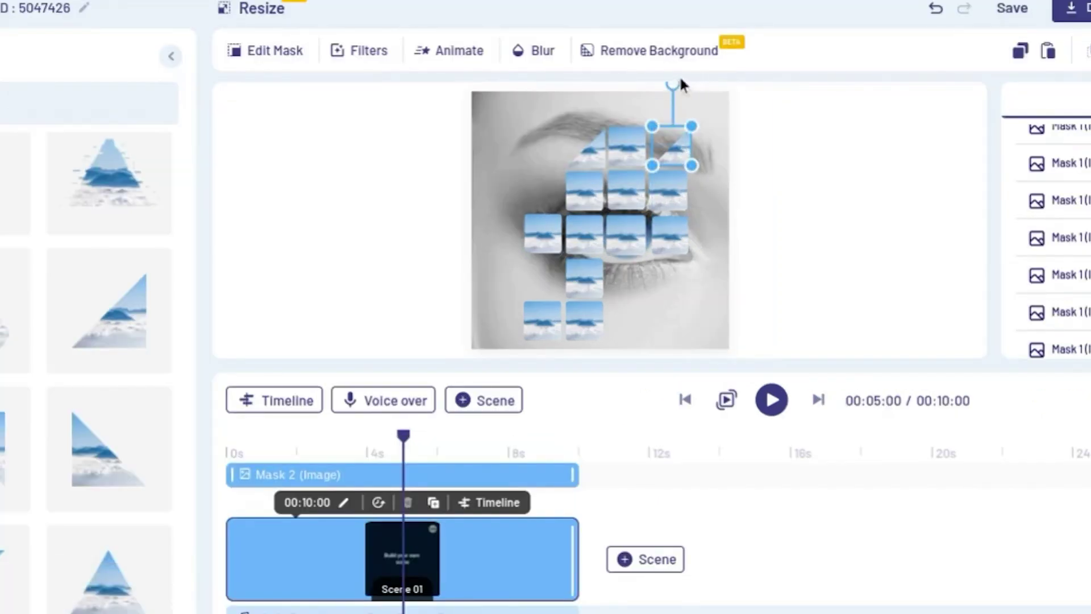
drag(673, 86, 728, 142)
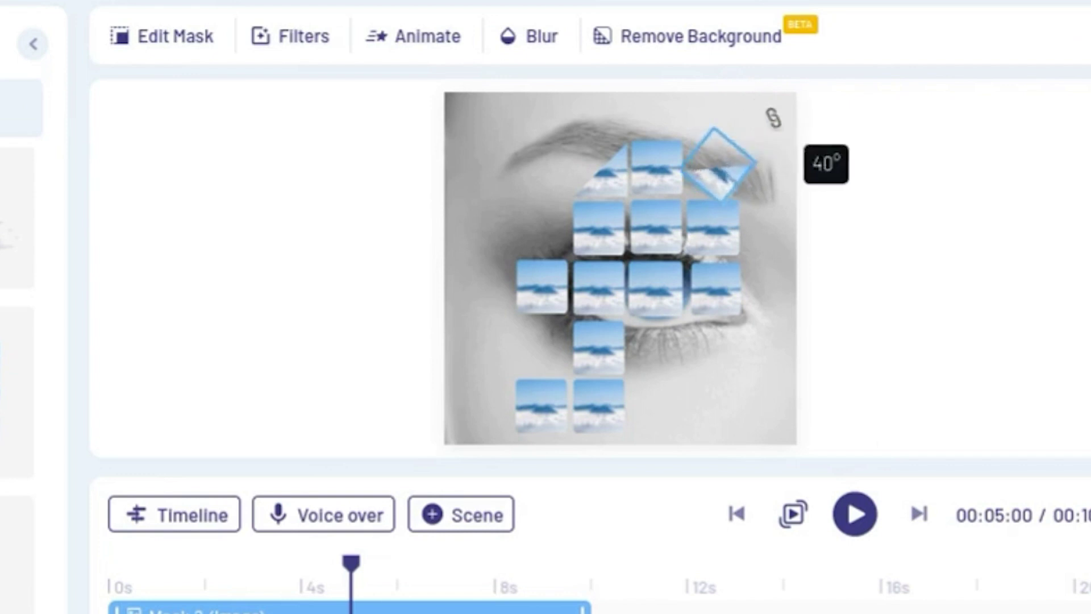
drag(793, 160, 714, 251)
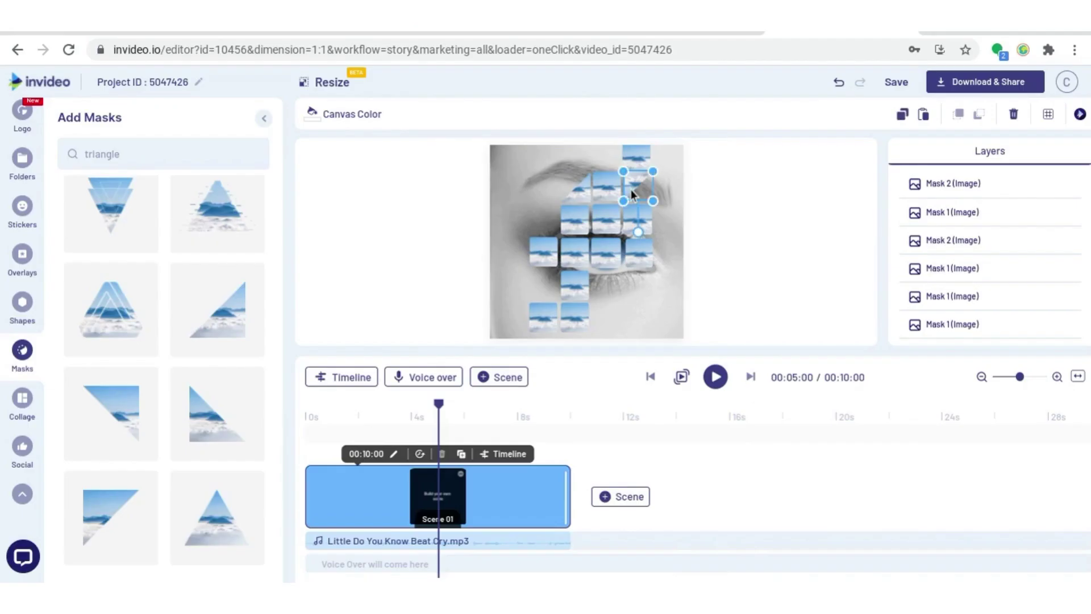
click(697, 181)
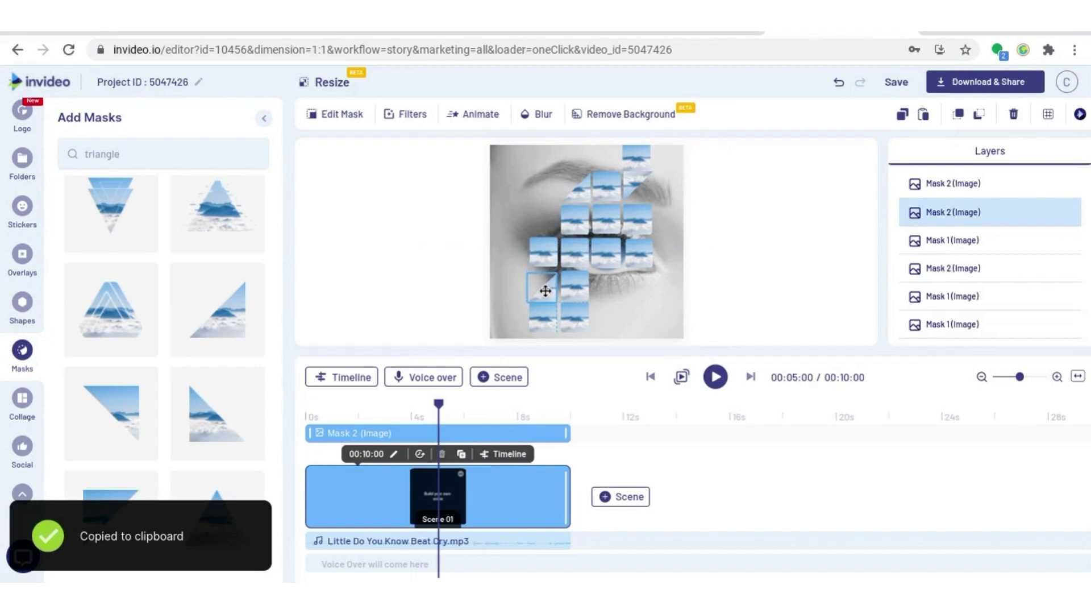
drag(544, 238, 476, 284)
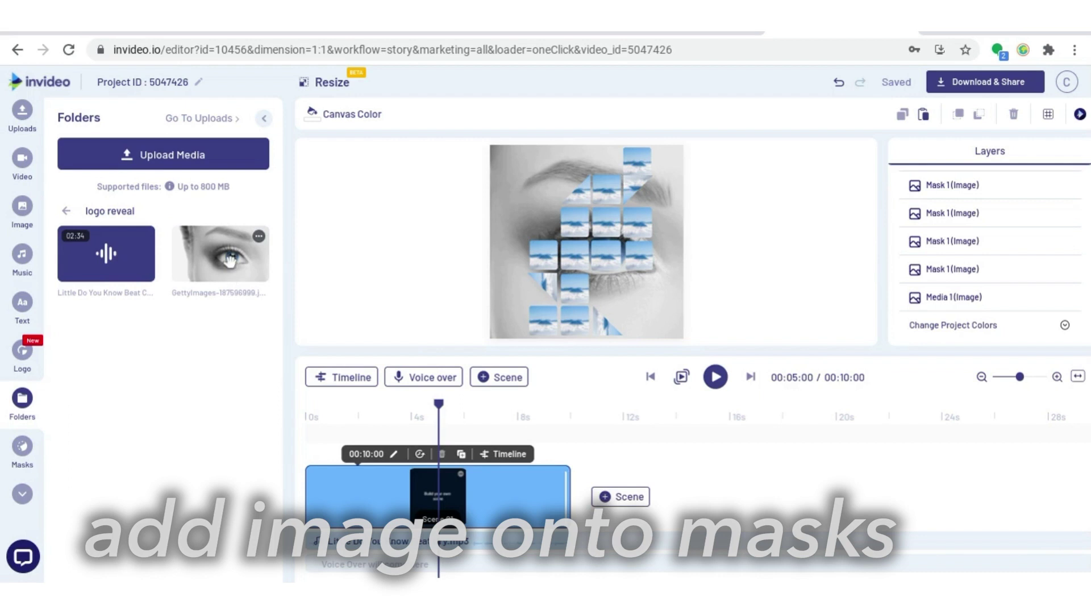
- Drop the eye photo into the centre mask tile
drag(229, 261, 590, 258)
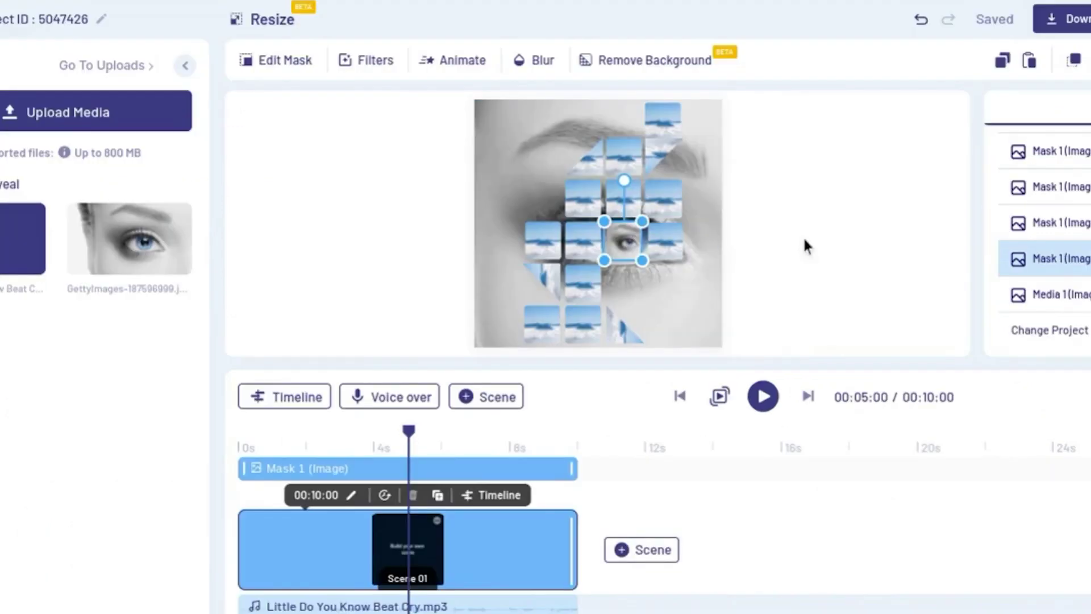
click(758, 250)
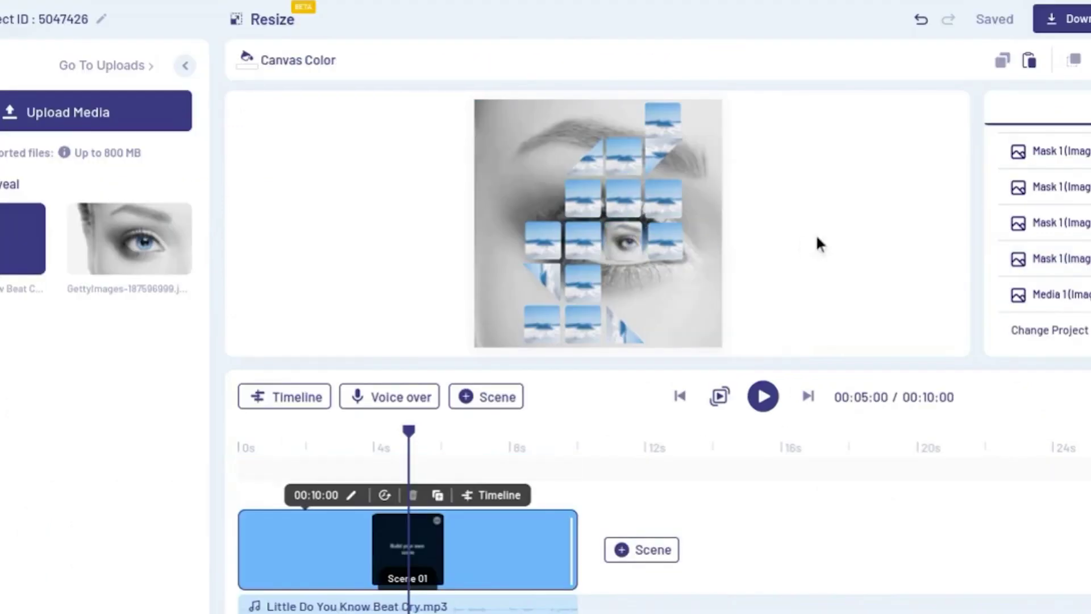
click(624, 244)
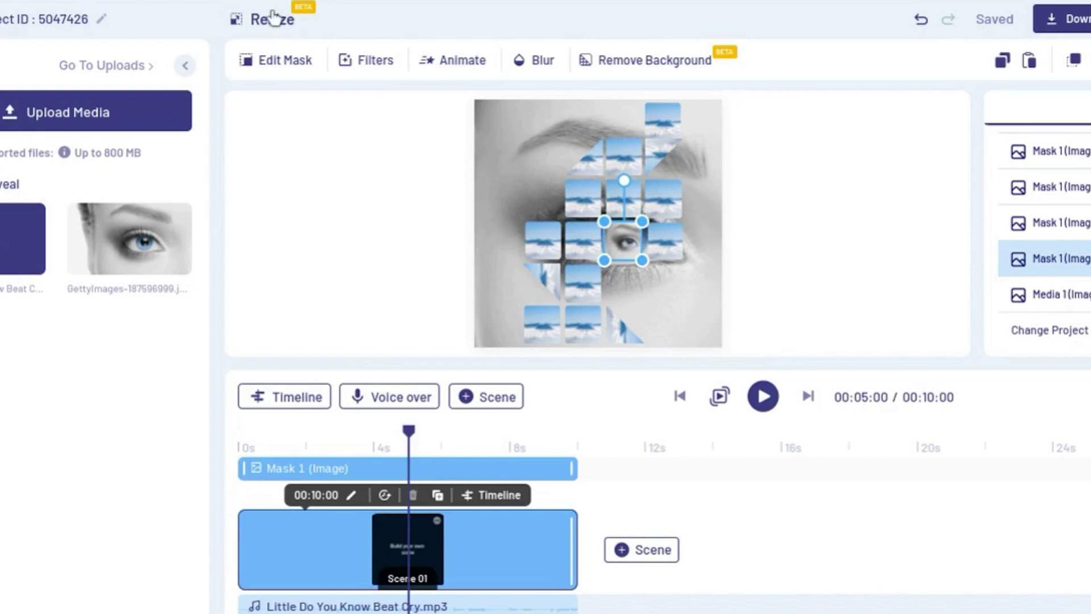
- Enlarge and reposition the eye photo inside the tile so the iris shows, then save
click(272, 64)
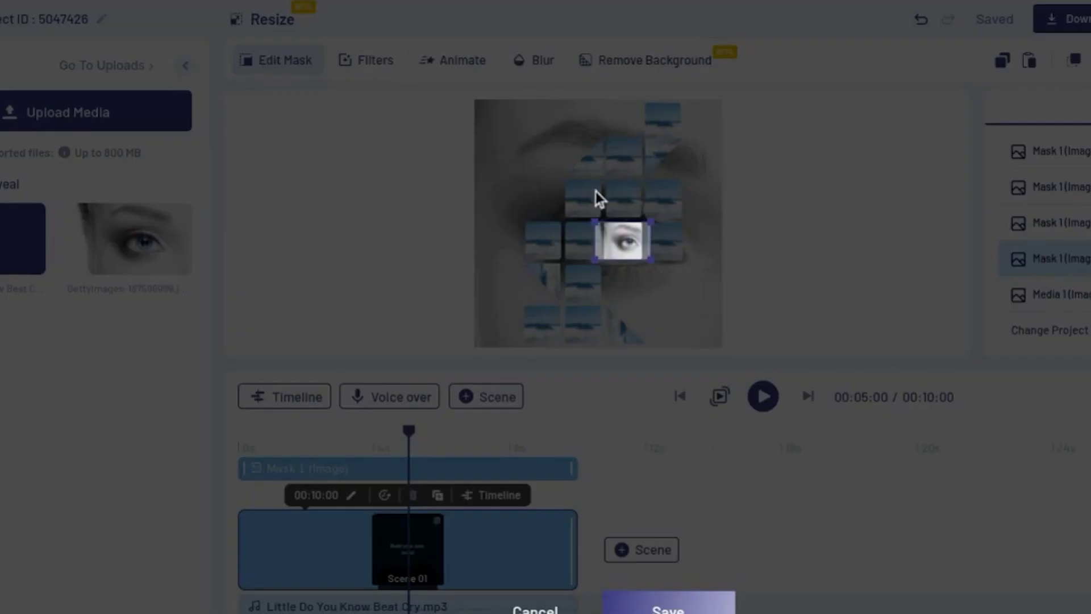
drag(595, 264, 312, 394)
drag(507, 379, 608, 278)
scroll(607, 285, up, 2)
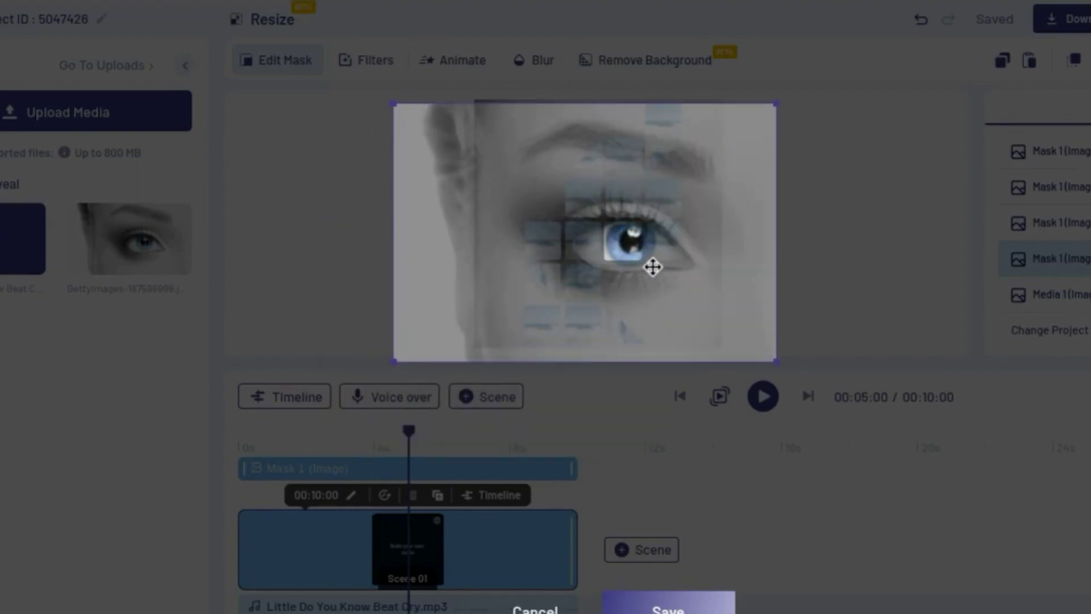
click(669, 607)
click(486, 118)
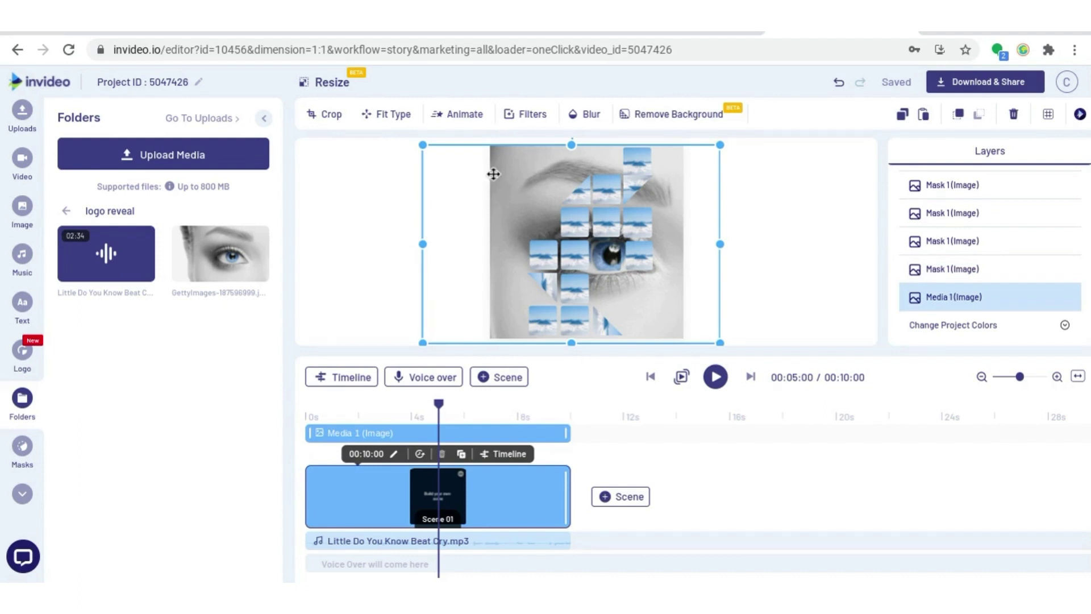
- Delete the background eye photo, then enlarge and reposition the eye image inside each mask tile
click(1014, 116)
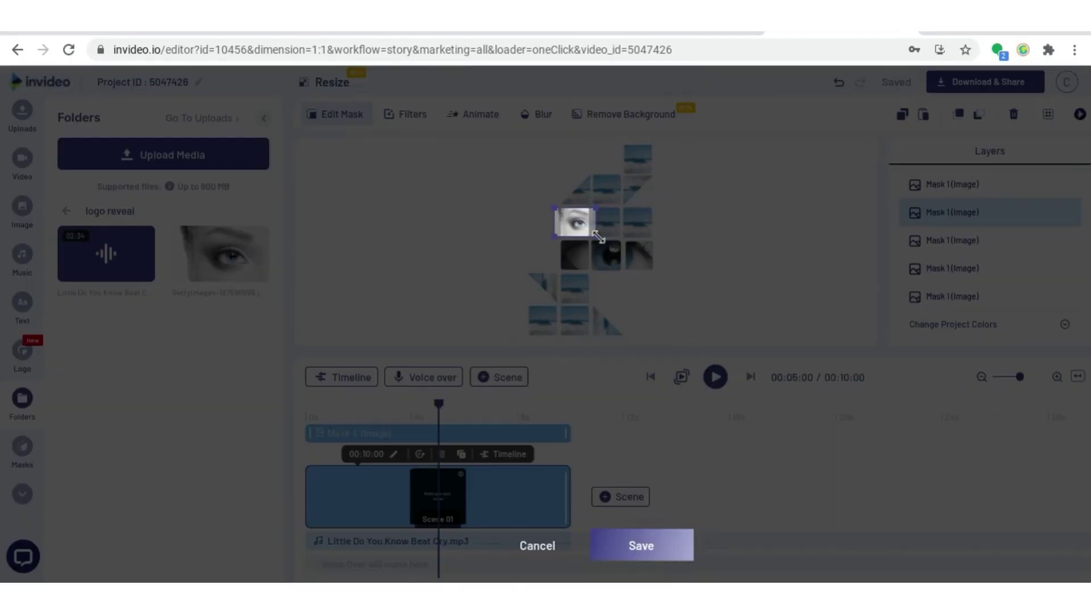
drag(671, 197, 735, 163)
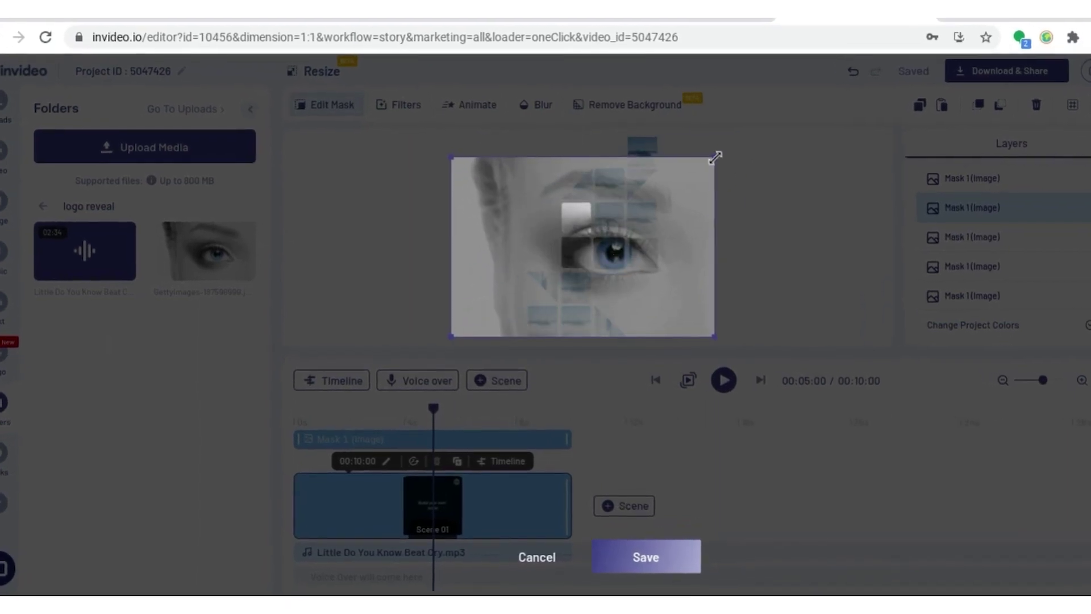
click(275, 274)
click(614, 211)
click(312, 93)
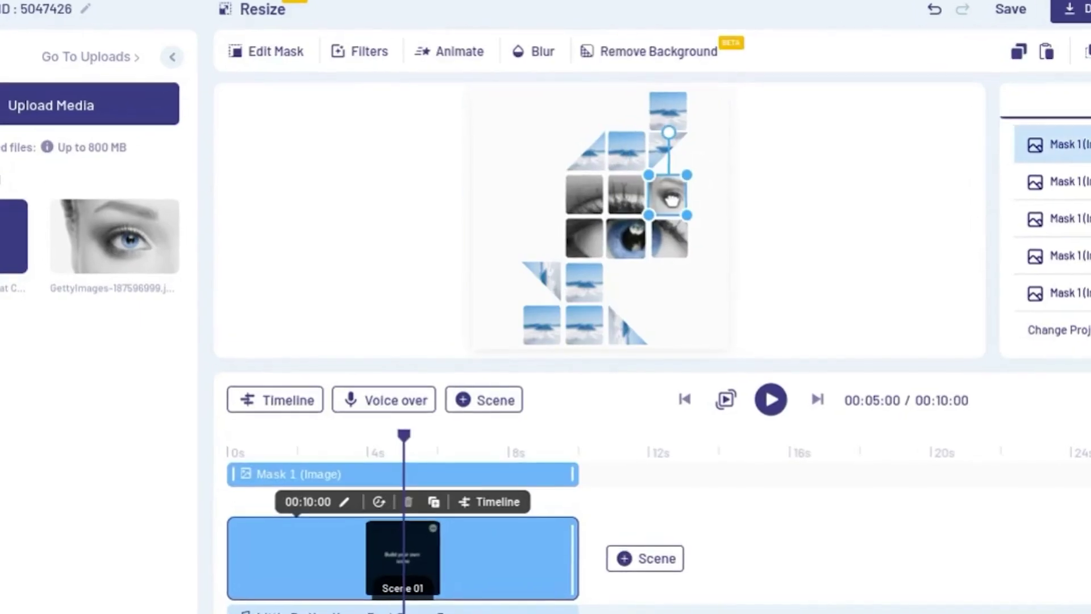
double_click(669, 199)
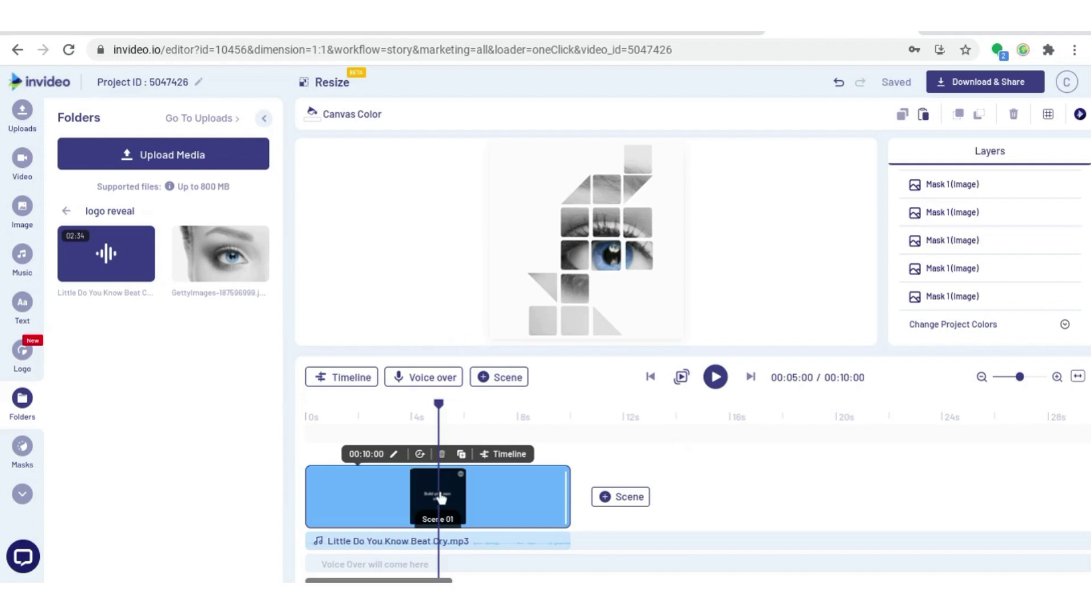
- Show the widened layer timeline from the start and move a Mask clip up to a new top track
click(508, 463)
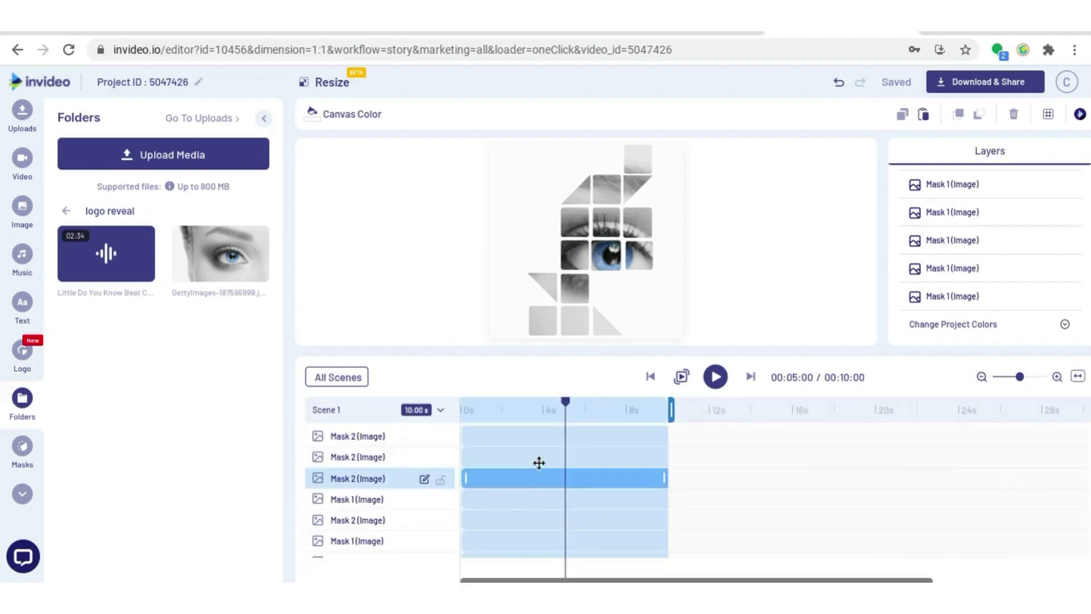
scroll(539, 482, down, 5)
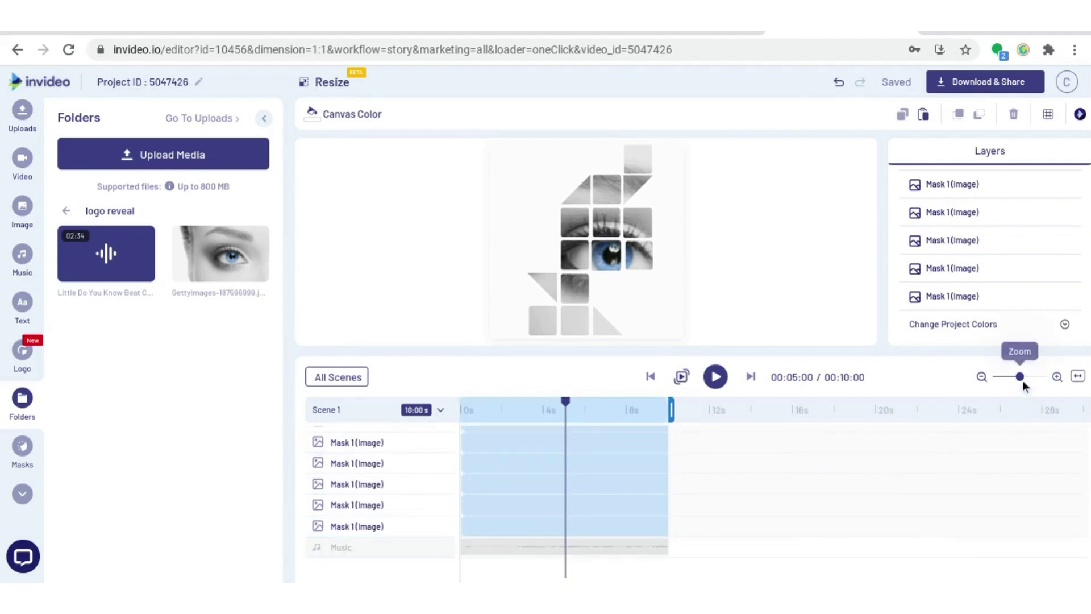
drag(1025, 385, 1027, 385)
drag(486, 409, 474, 423)
click(527, 483)
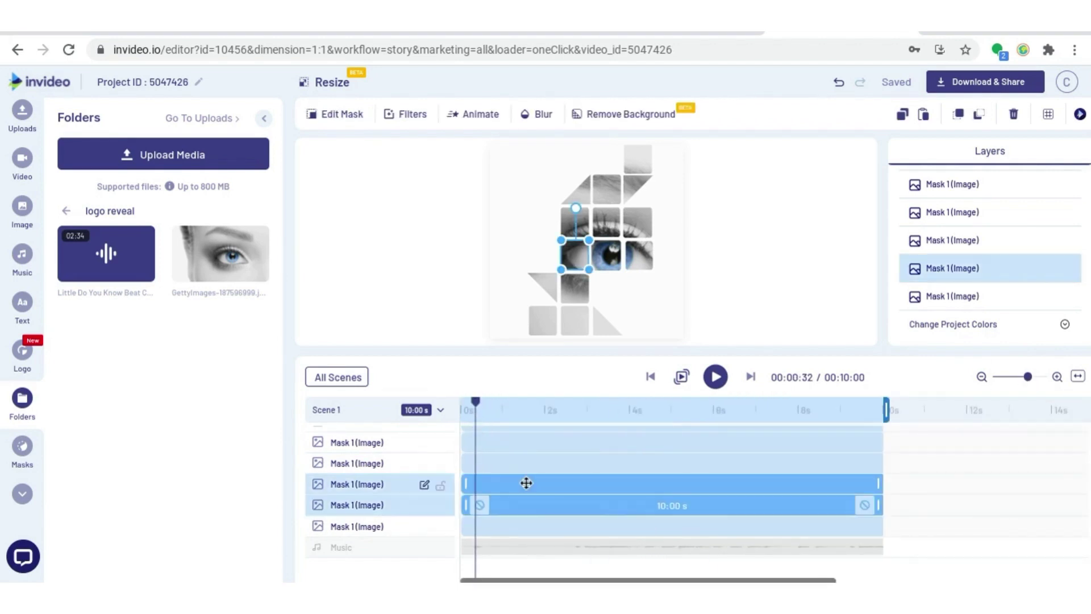
drag(527, 483, 560, 436)
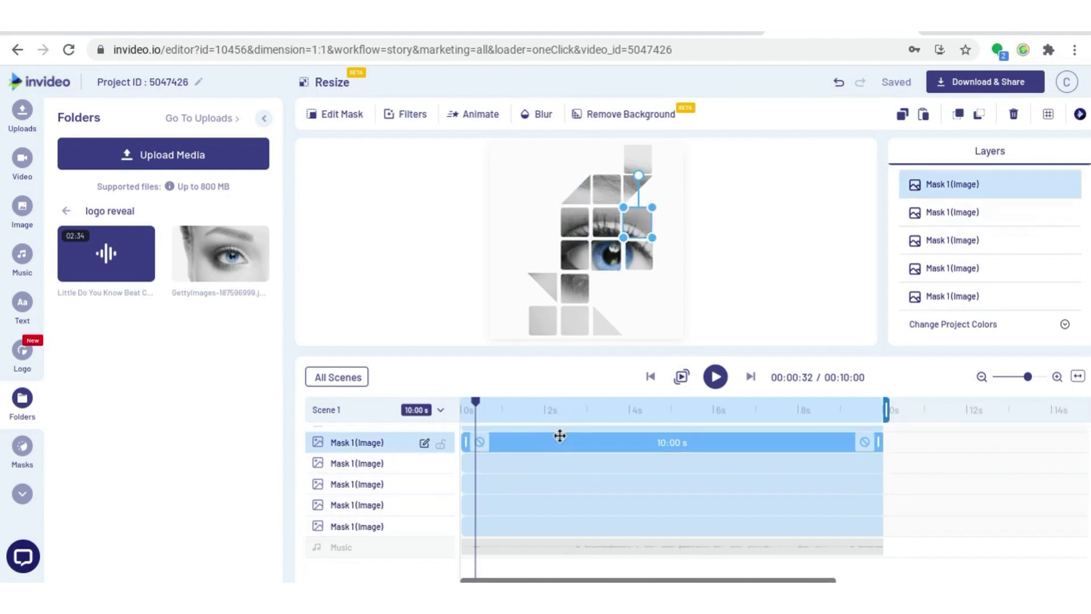
click(546, 324)
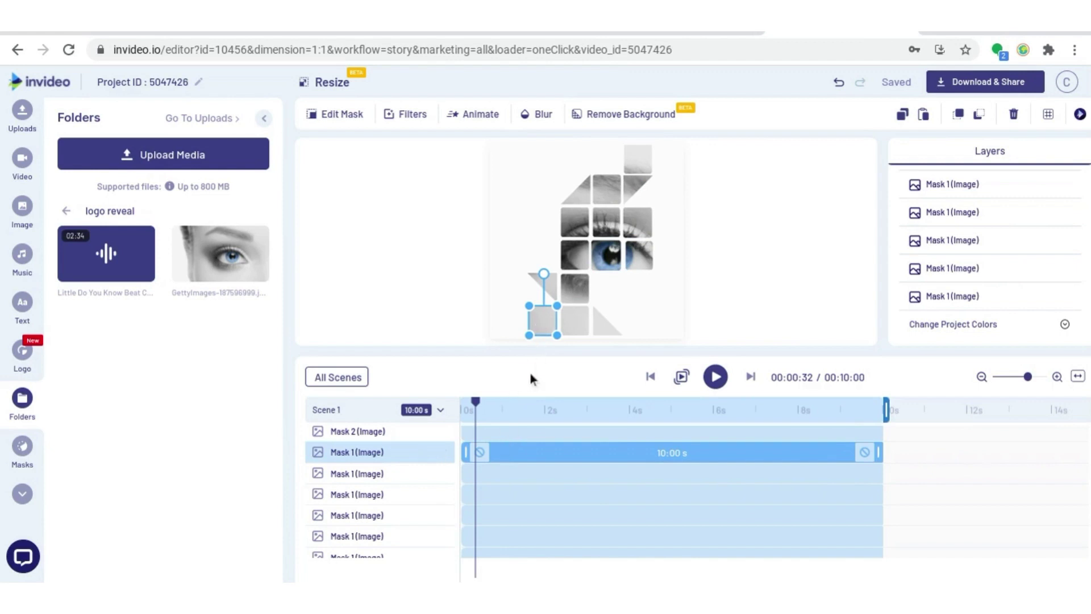
- Trim the bottom-middle square tile's clip so it starts at about 2.7 s
scroll(511, 449, down, 2)
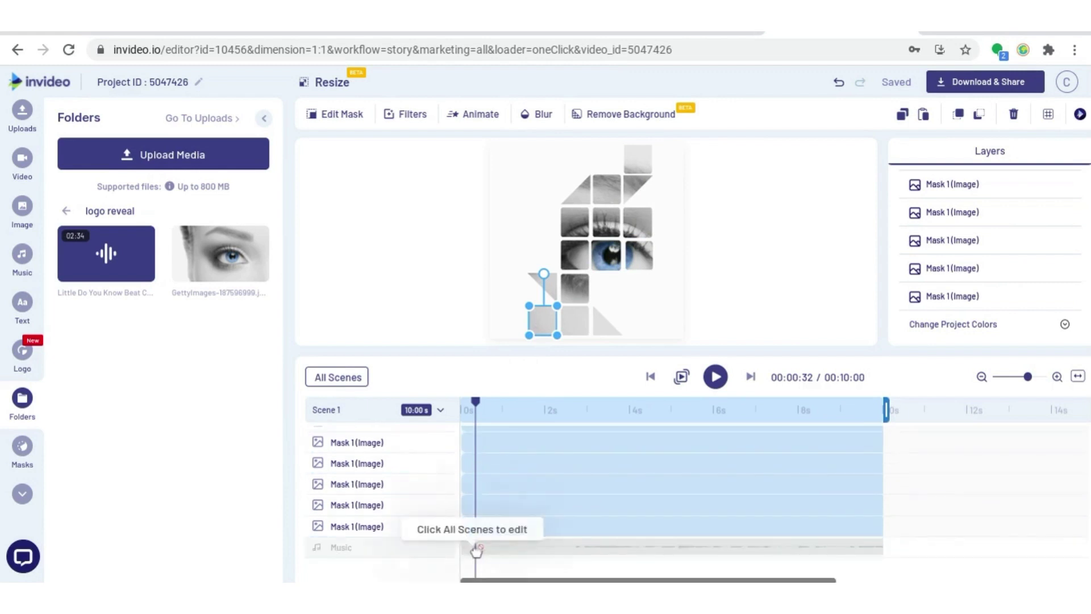
scroll(478, 549, up, 2)
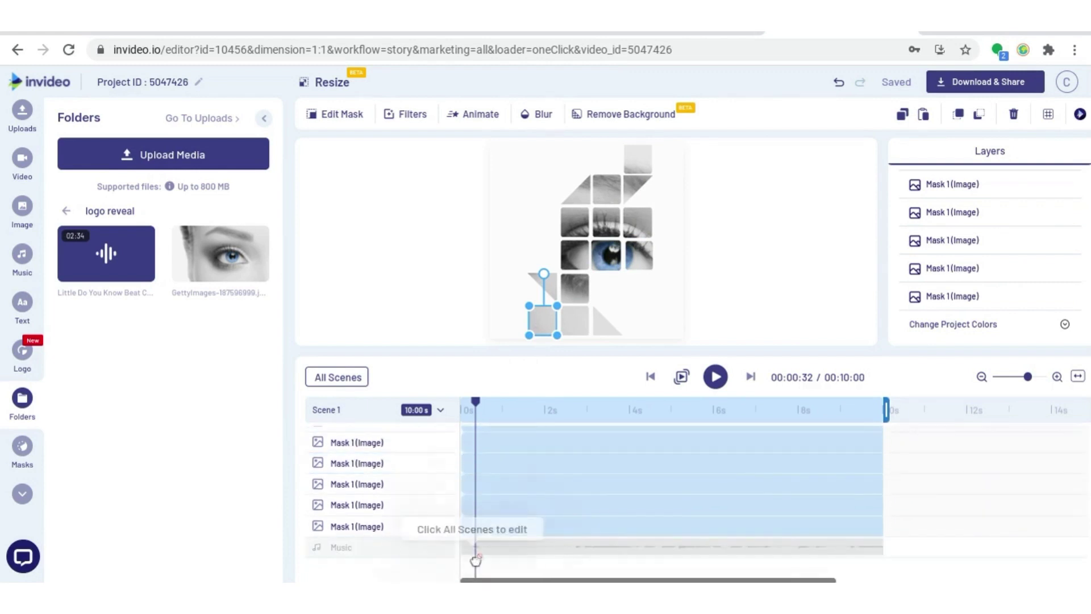
scroll(476, 551, up, 2)
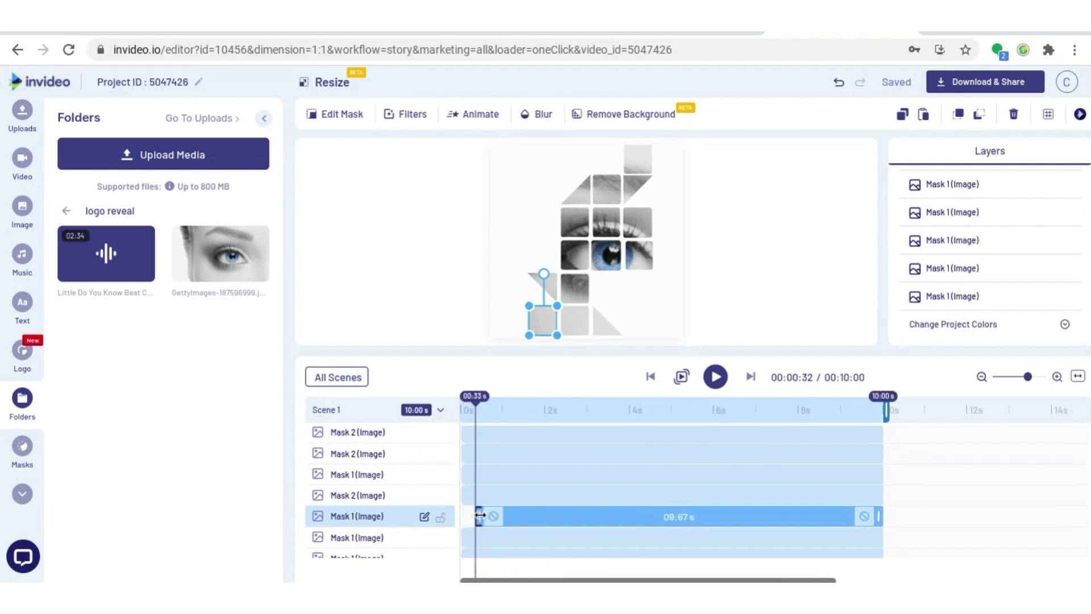
scroll(512, 483, down, 2)
click(533, 438)
drag(533, 438, 575, 444)
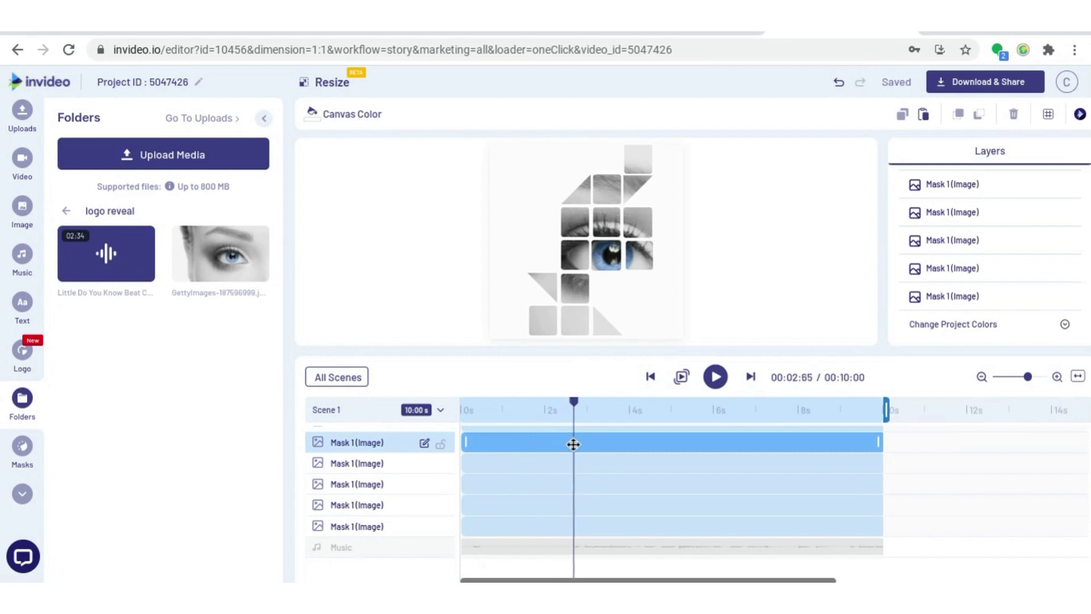
drag(574, 443, 579, 442)
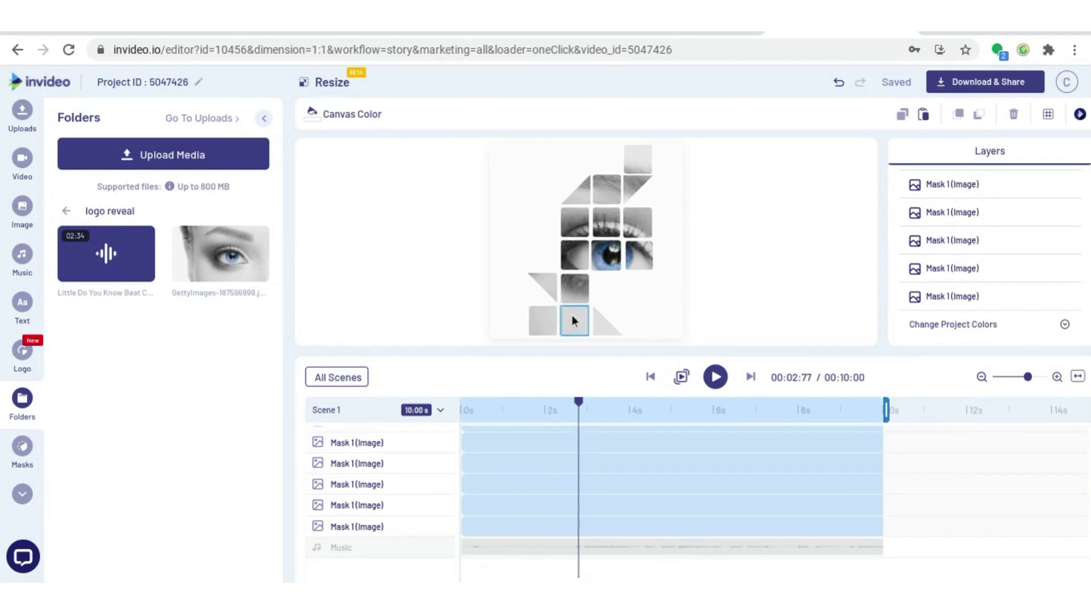
click(572, 326)
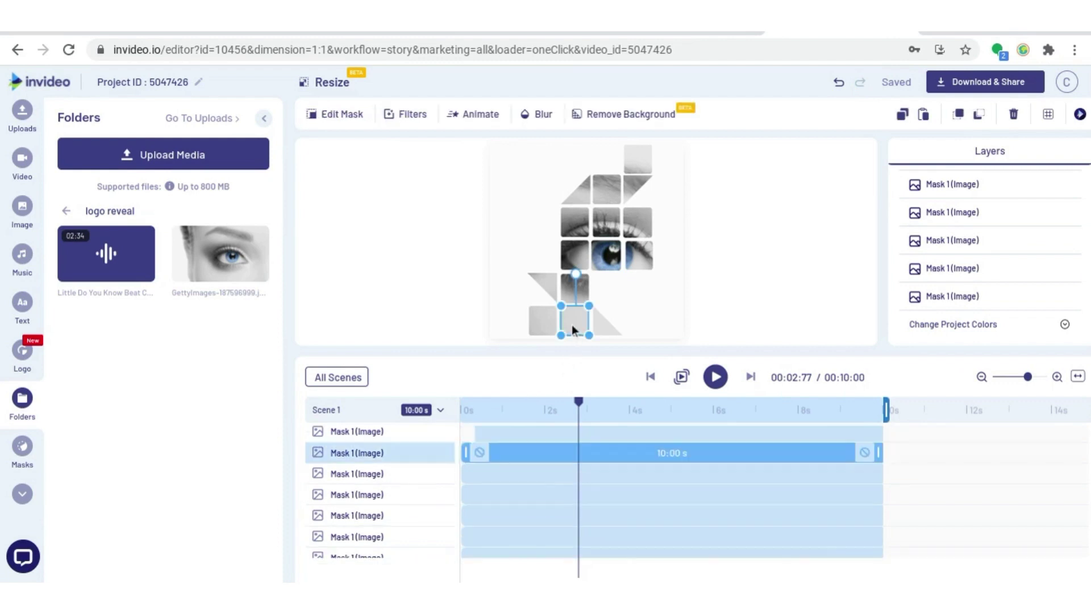
drag(466, 454, 578, 453)
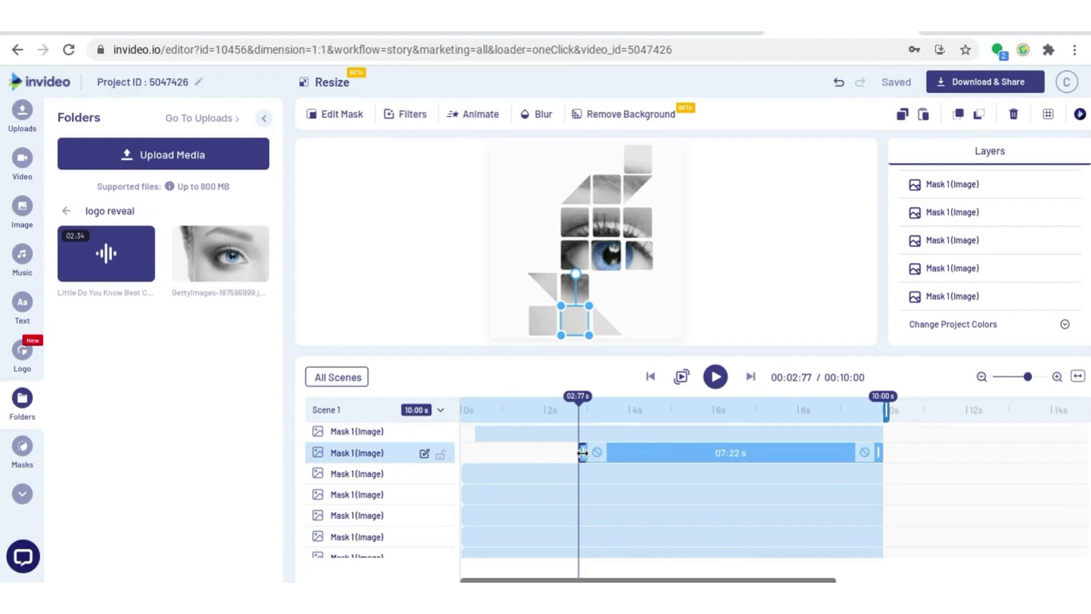
- Delay the square tile above the eye so it starts at about 4.7 s
click(596, 497)
scroll(596, 496, down, 1)
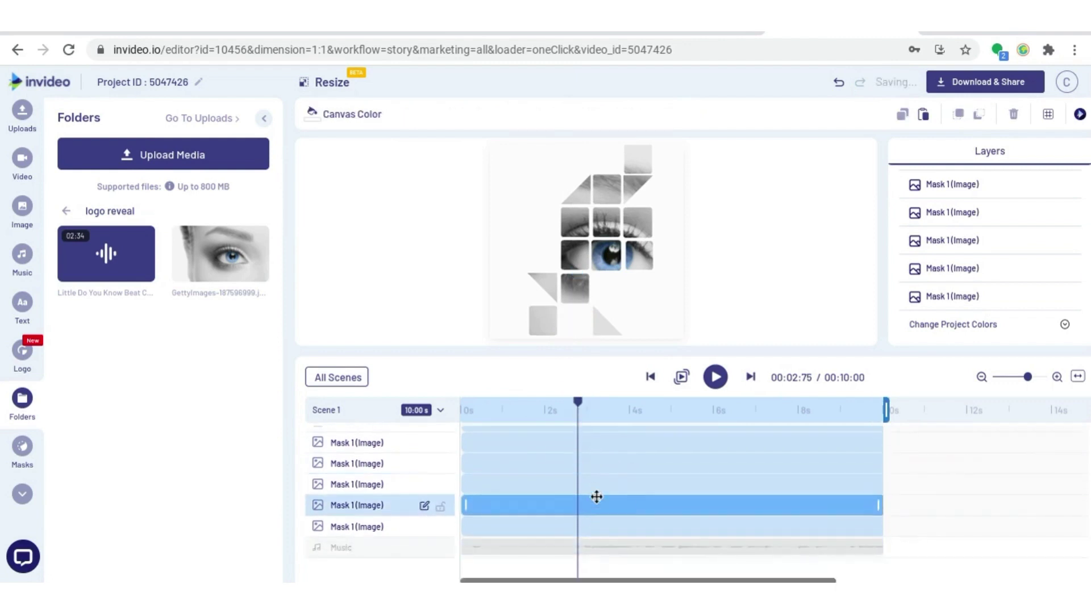
click(1032, 377)
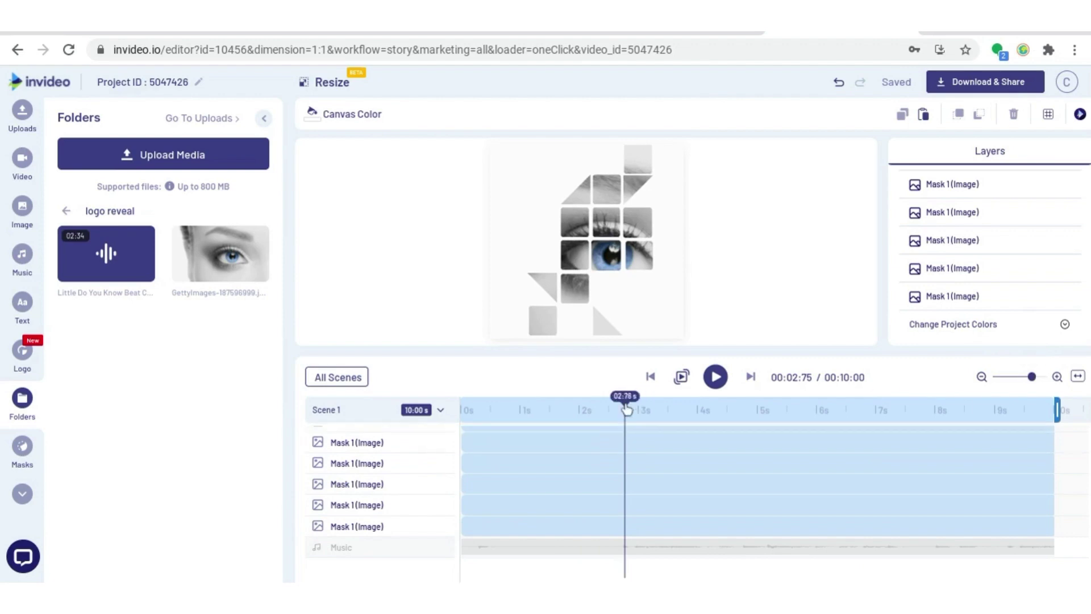
click(547, 287)
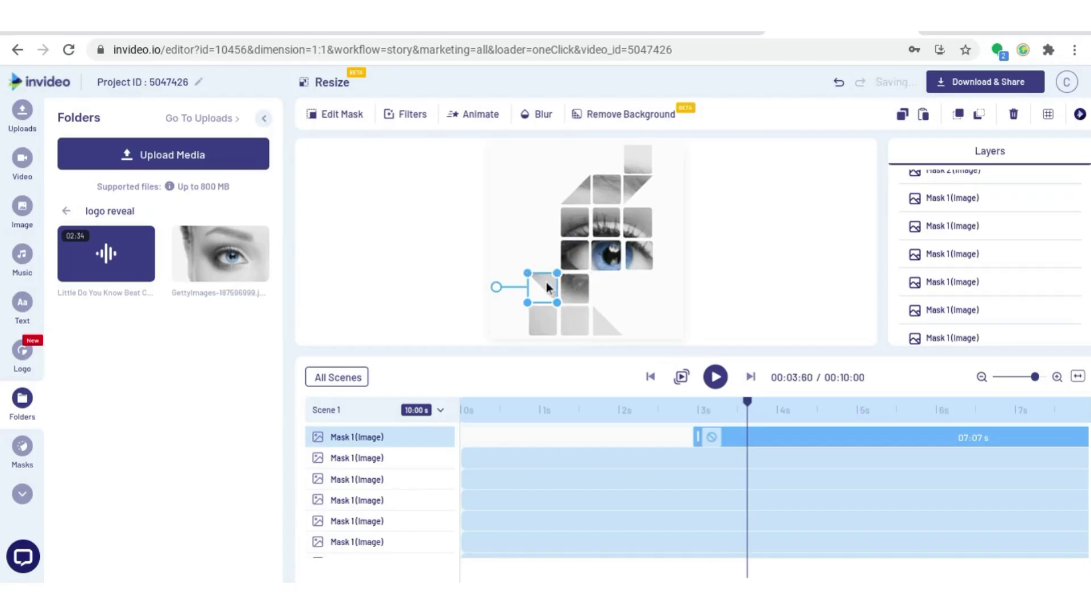
drag(748, 401, 758, 404)
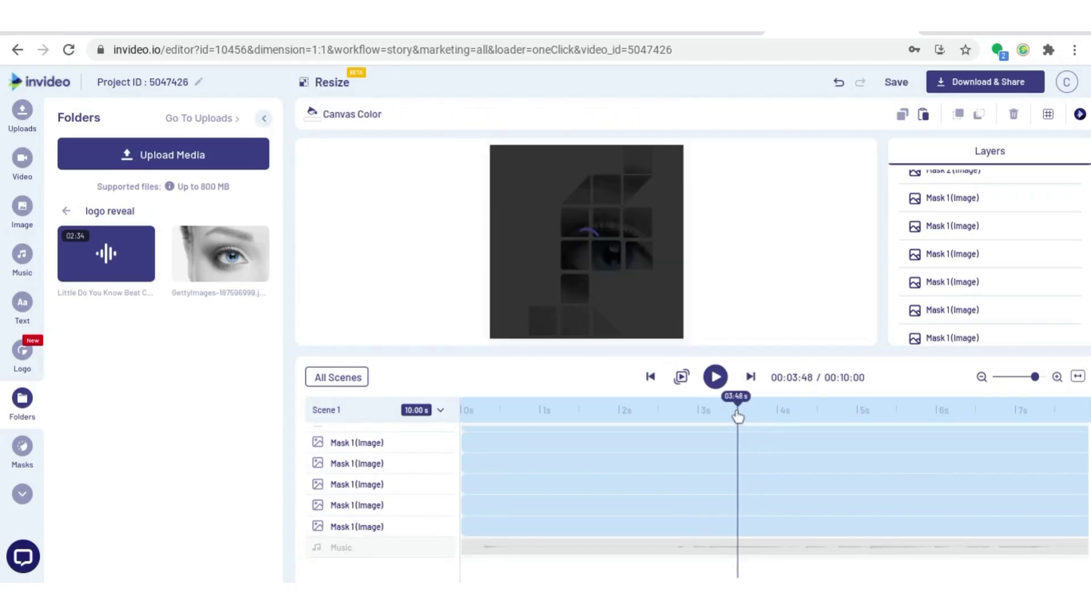
click(716, 377)
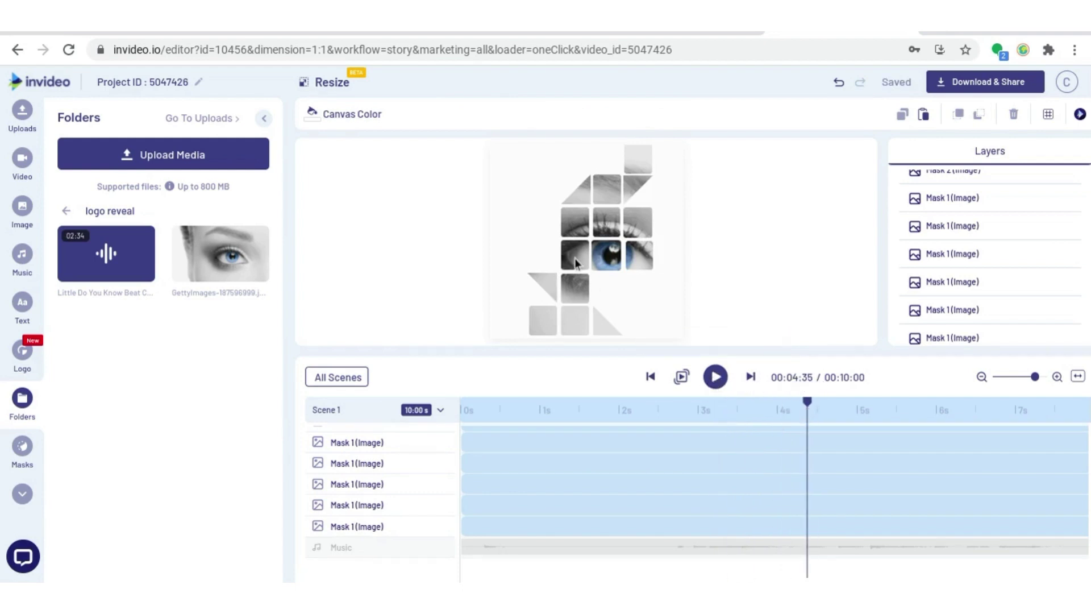
click(574, 258)
click(581, 229)
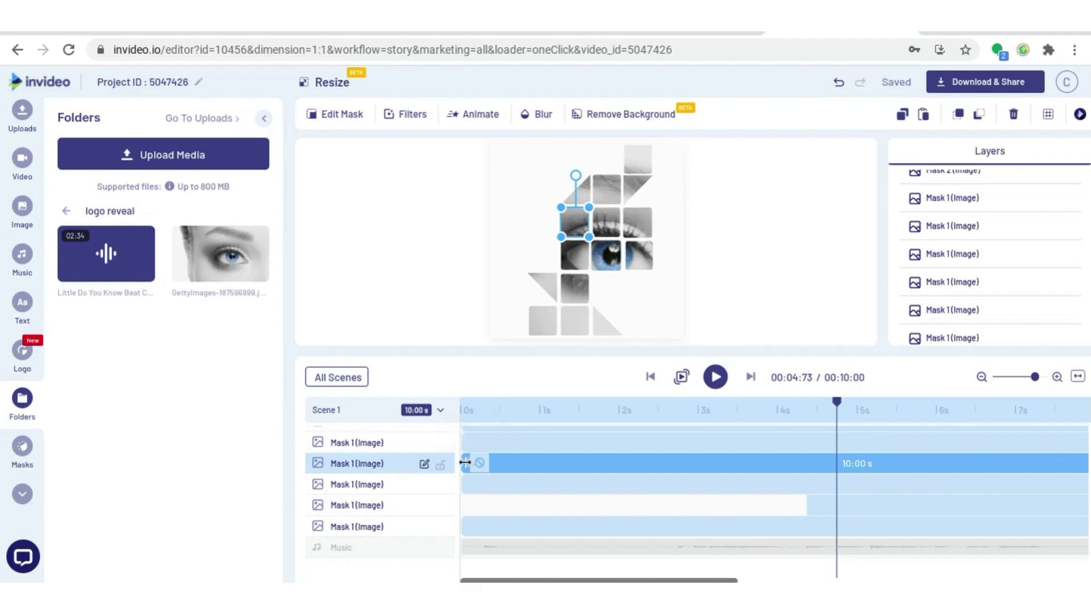
drag(465, 463, 922, 452)
- Push the eye tile's start to about 8.2 s and return the playhead to the scene start
scroll(842, 432, up, 1)
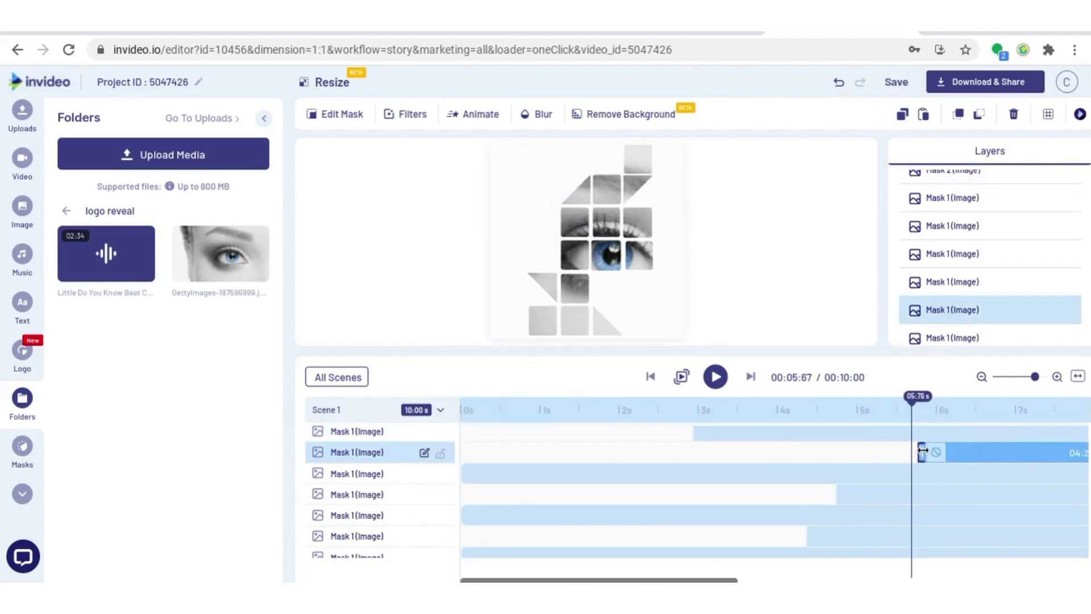
scroll(841, 483, up, 2)
click(466, 526)
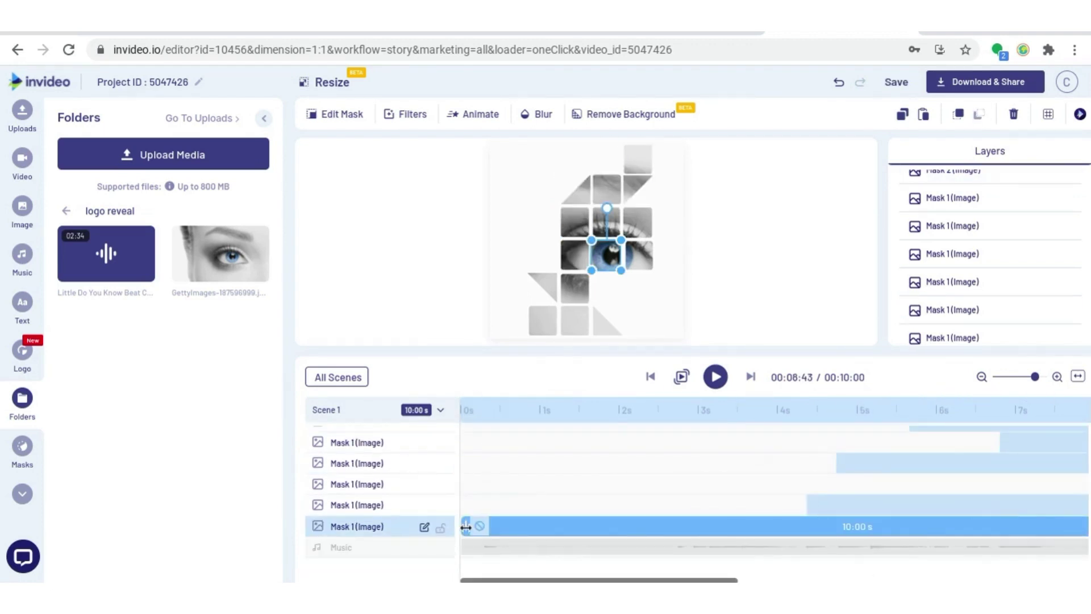
drag(466, 527, 1074, 526)
scroll(981, 517, right, 5)
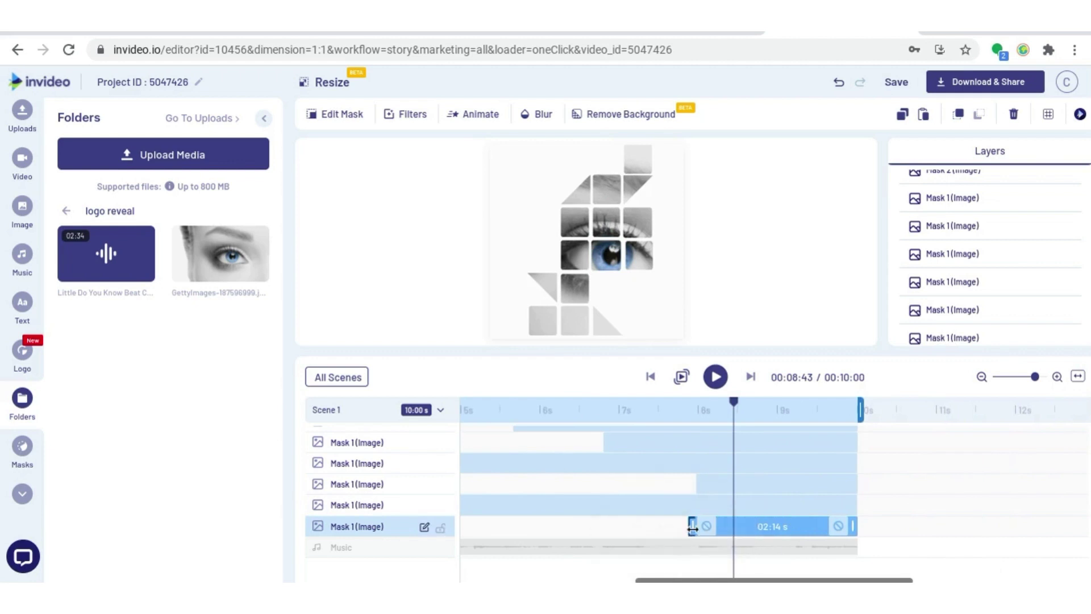
drag(687, 525, 721, 527)
scroll(537, 513, down, 3)
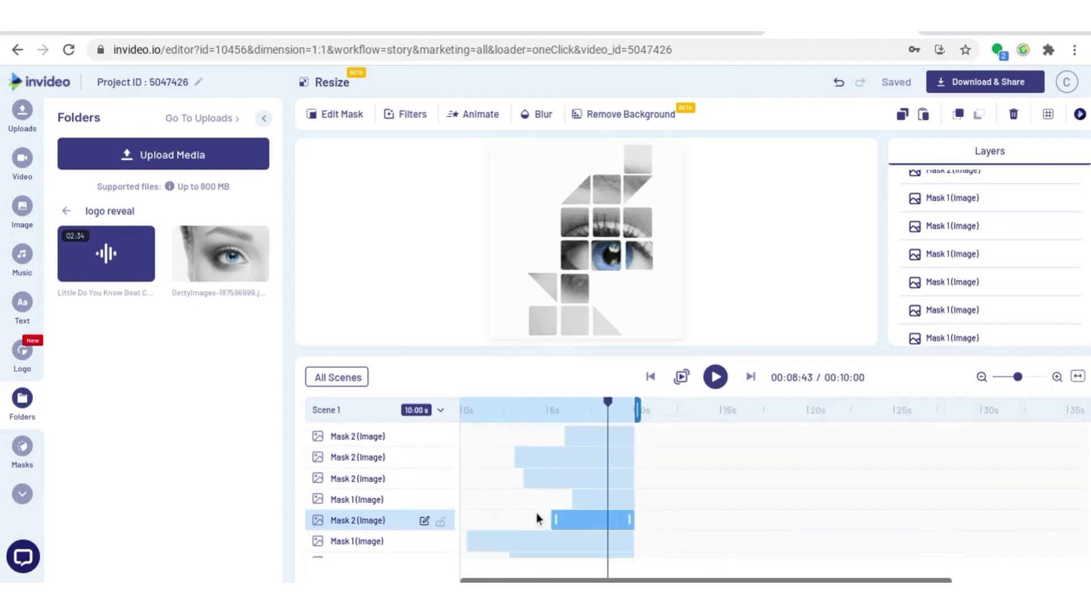
drag(510, 411, 463, 410)
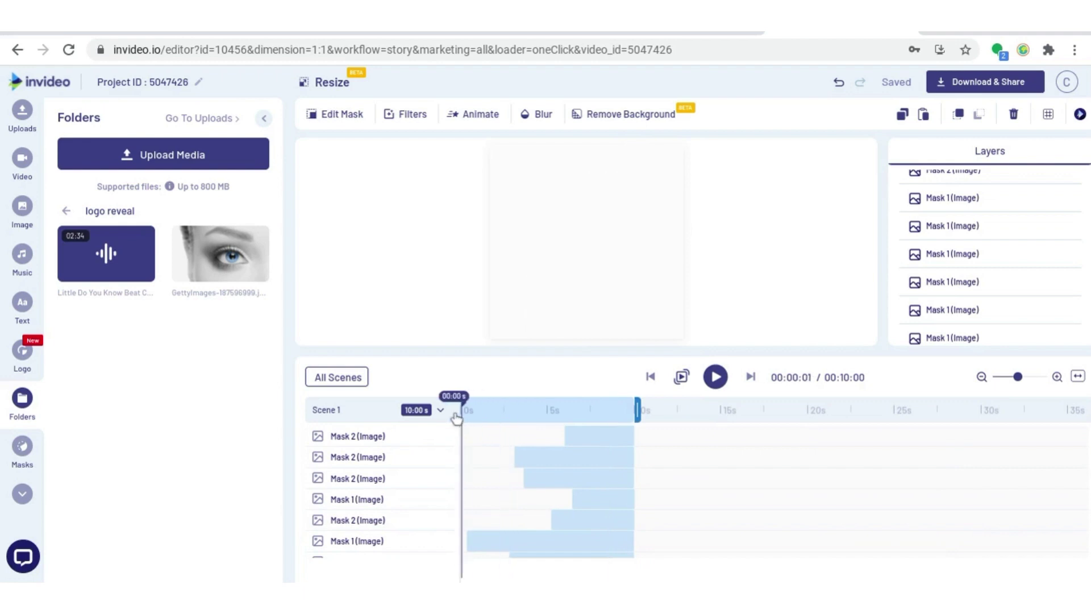
click(548, 483)
key(space)
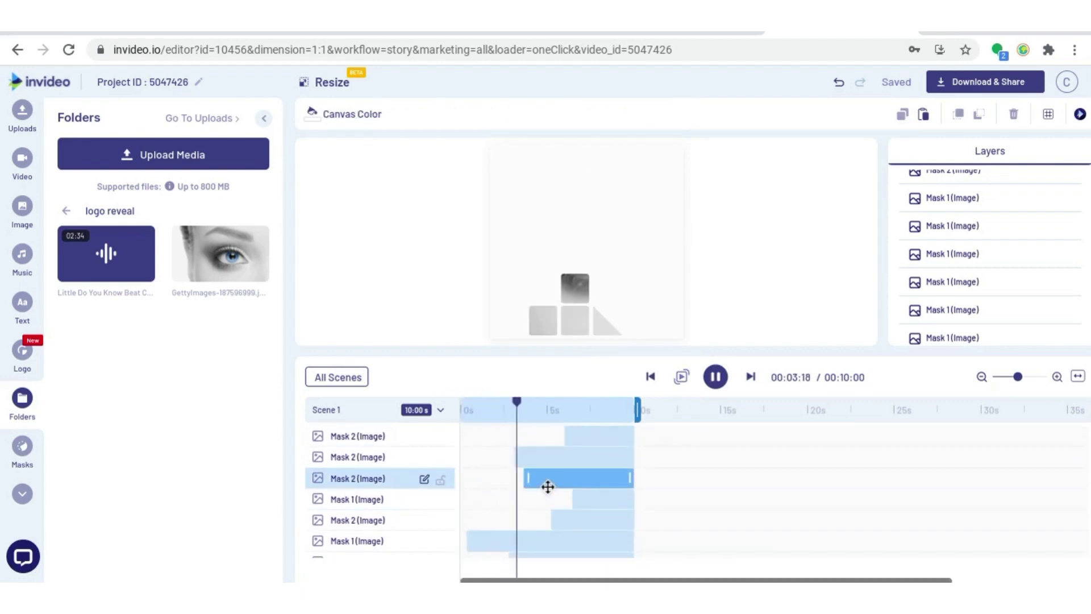
key(space)
click(534, 493)
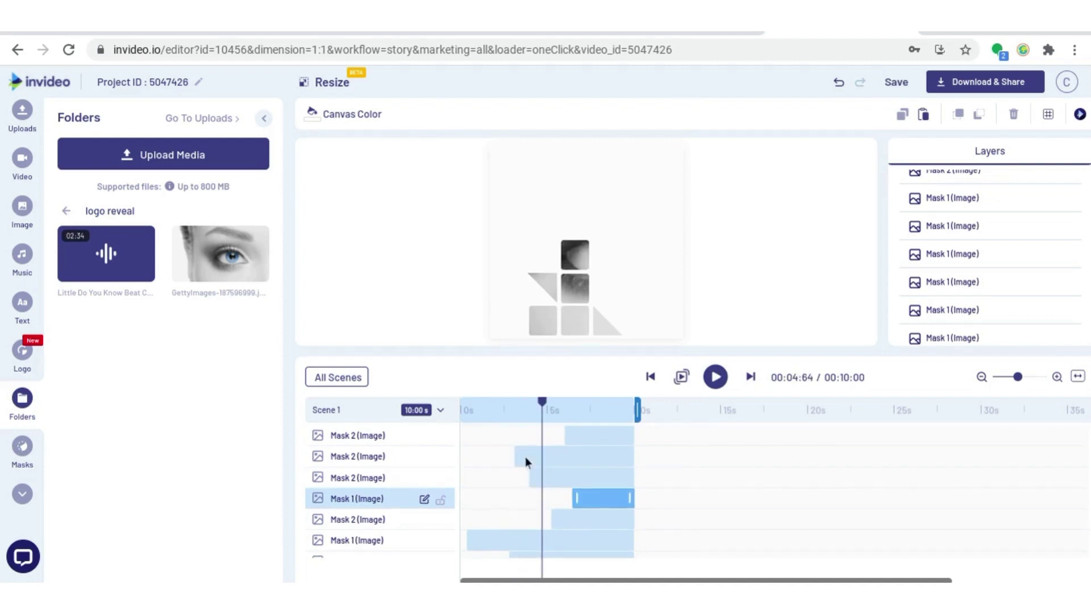
drag(542, 402, 528, 409)
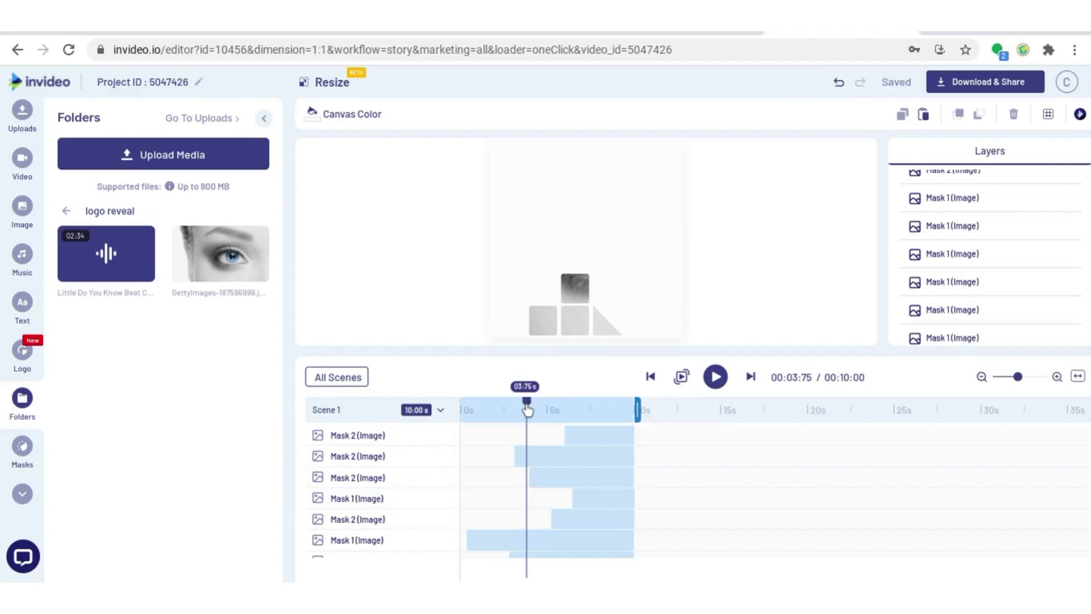
click(534, 477)
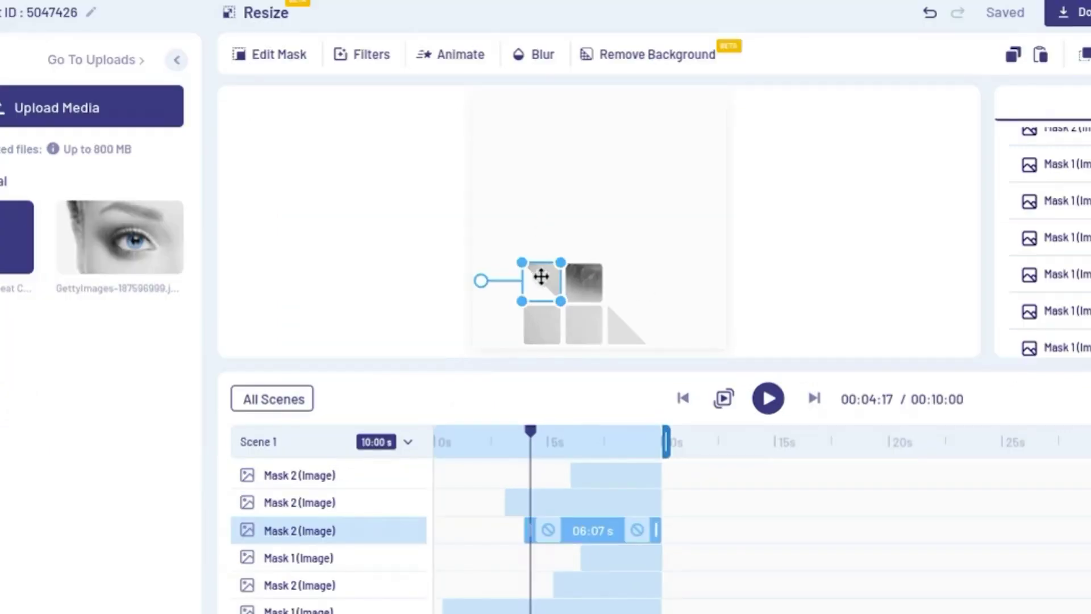
- Set the triangle mask's In animation to Groovy > From Down with a 0.7 s duration
click(457, 61)
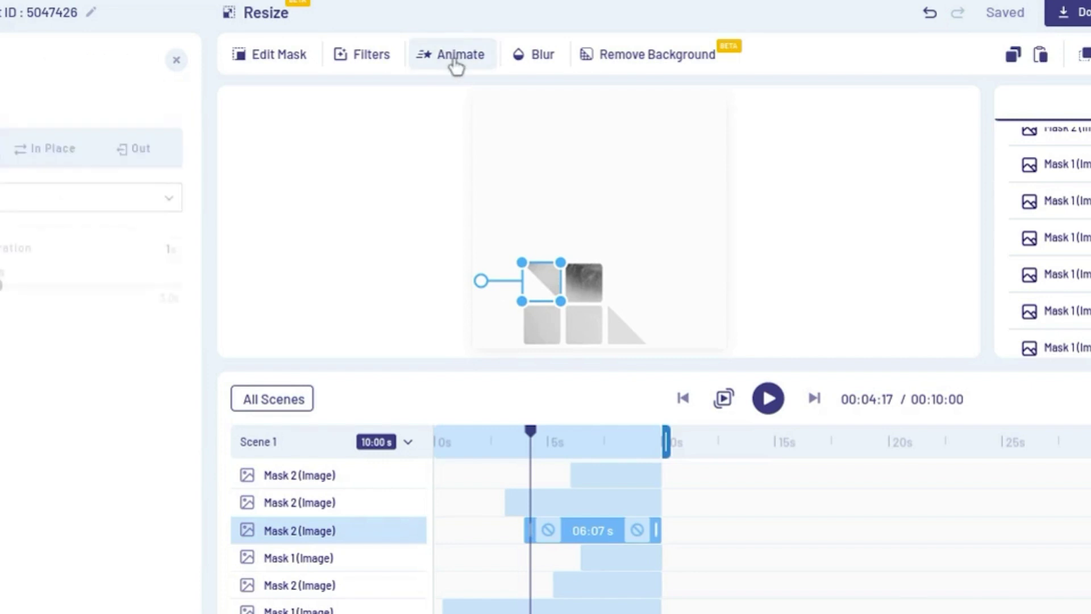
click(7, 207)
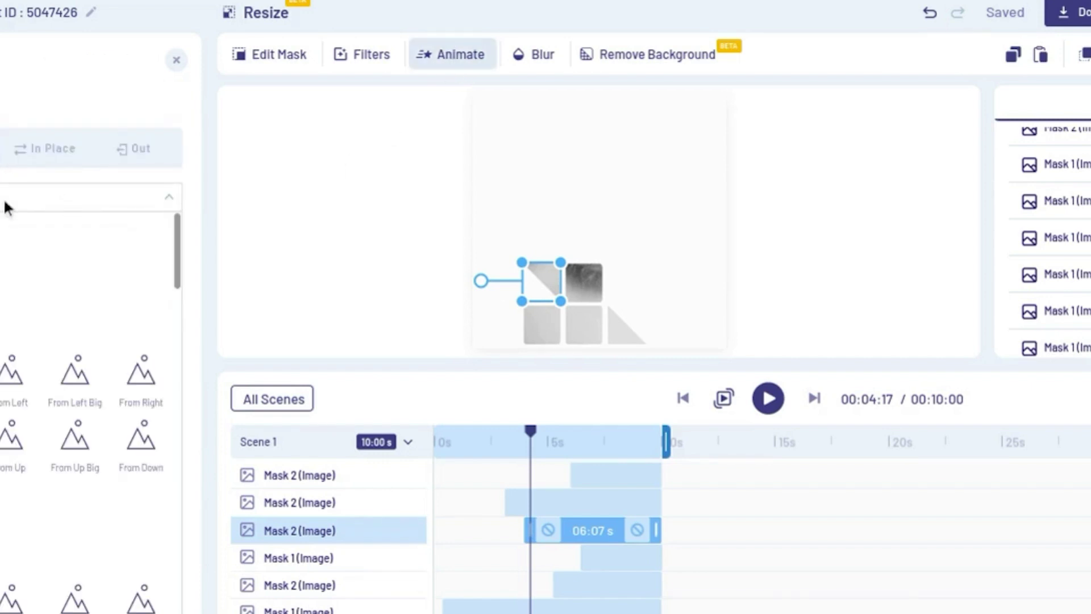
scroll(7, 506, down, 1)
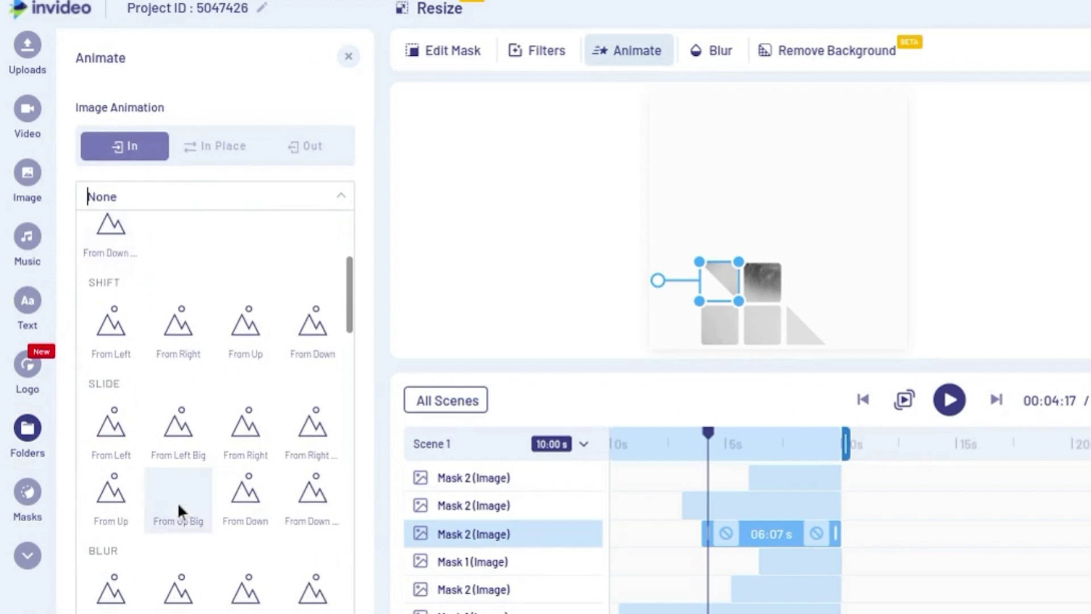
scroll(0, 482, down, 4)
scroll(145, 480, down, 6)
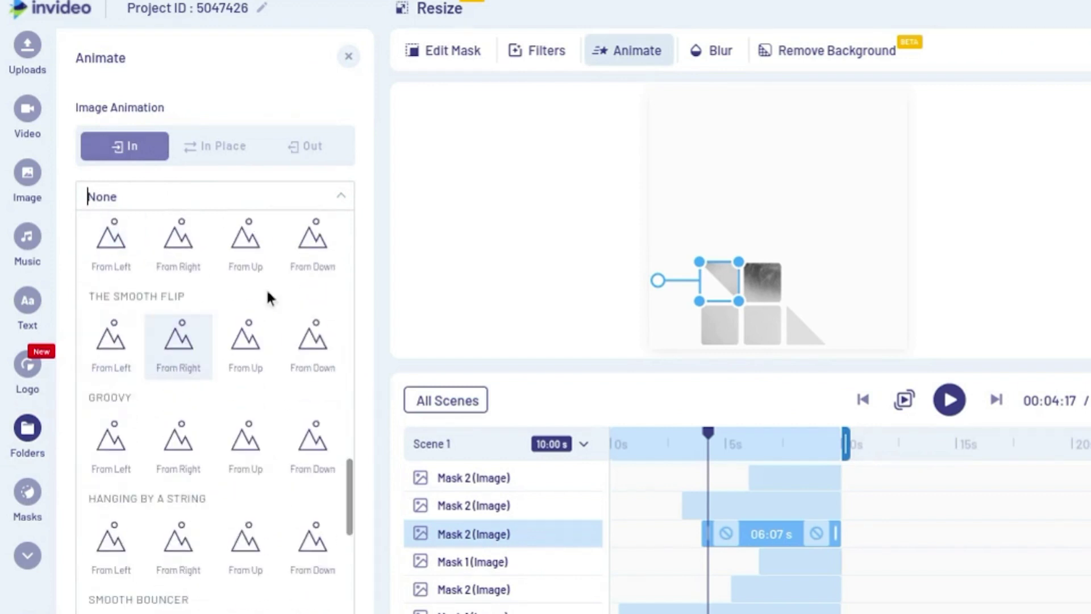
scroll(268, 296, down, 2)
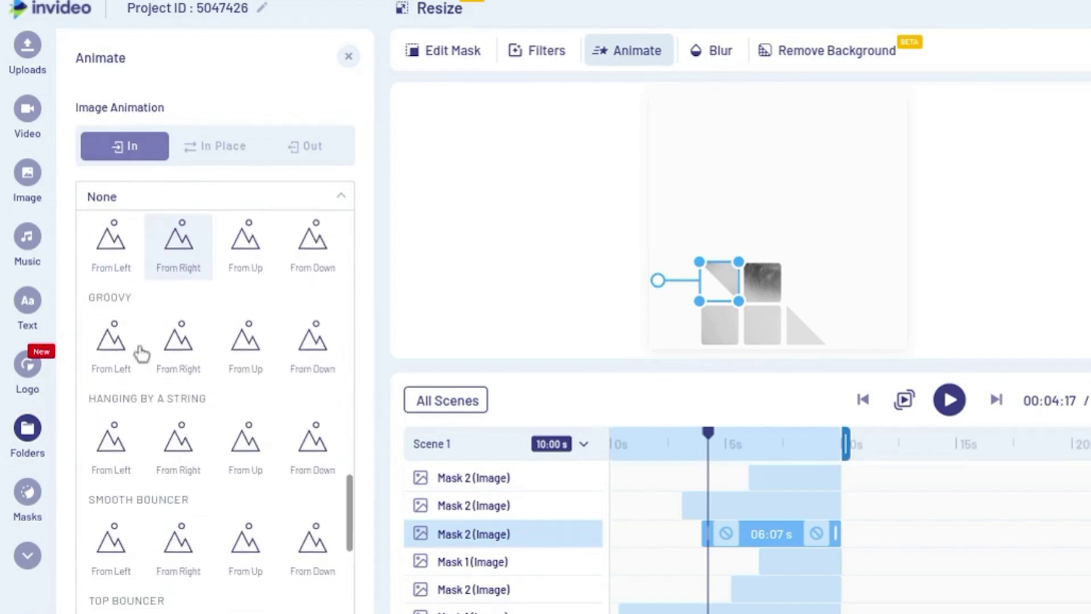
click(311, 342)
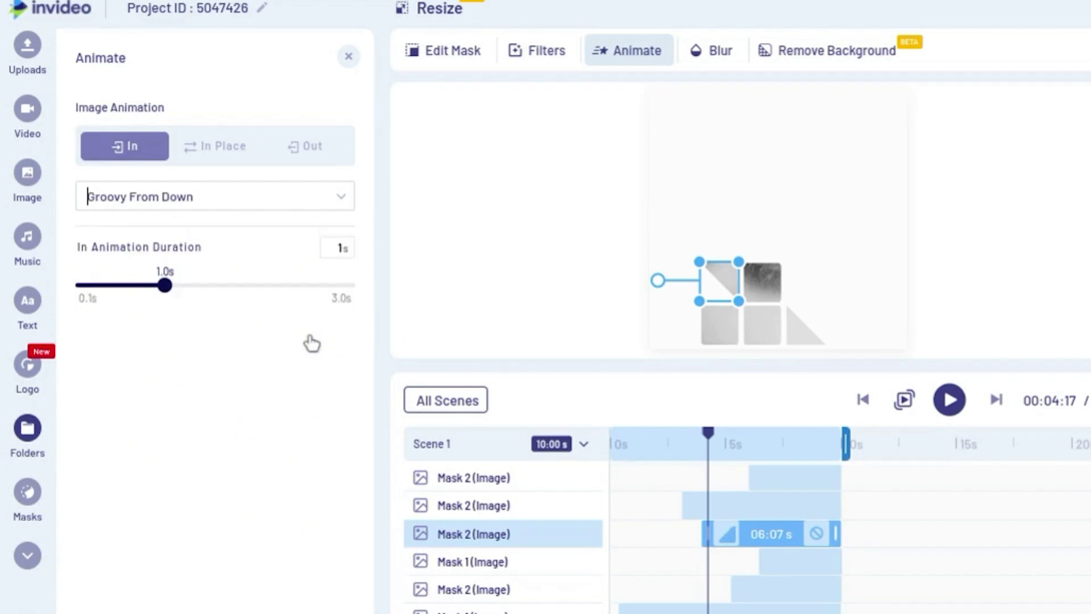
drag(165, 289, 129, 290)
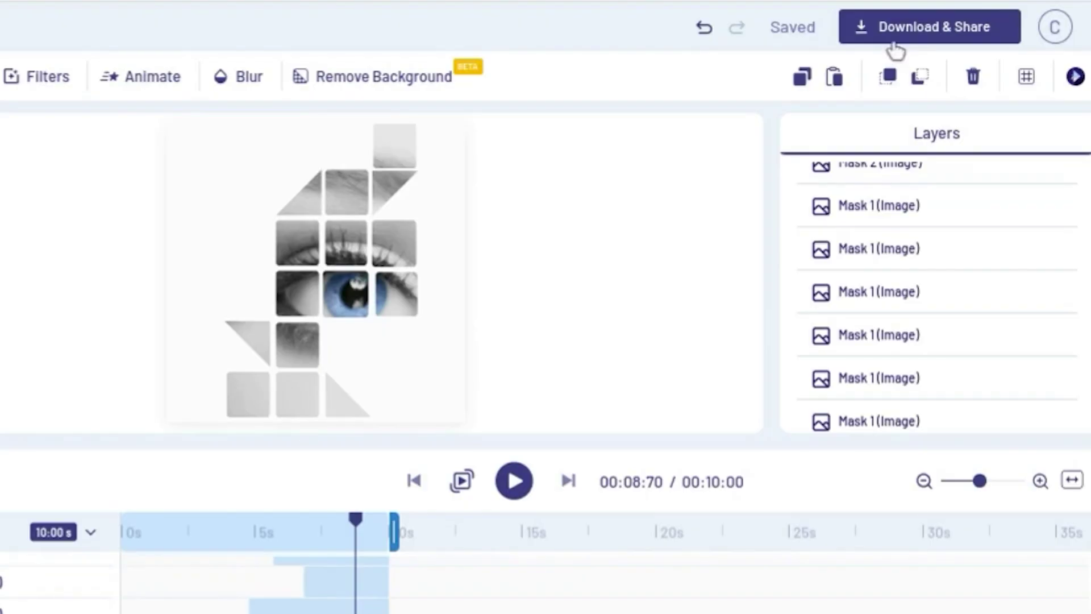
- Export the video at 1080p from Download & Share
click(910, 41)
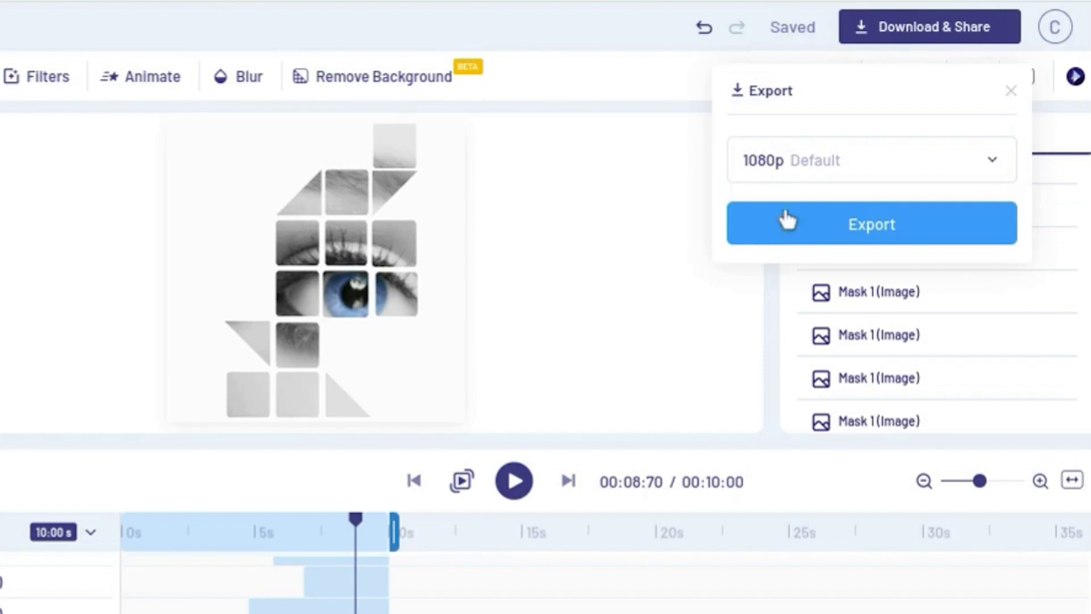
click(783, 222)
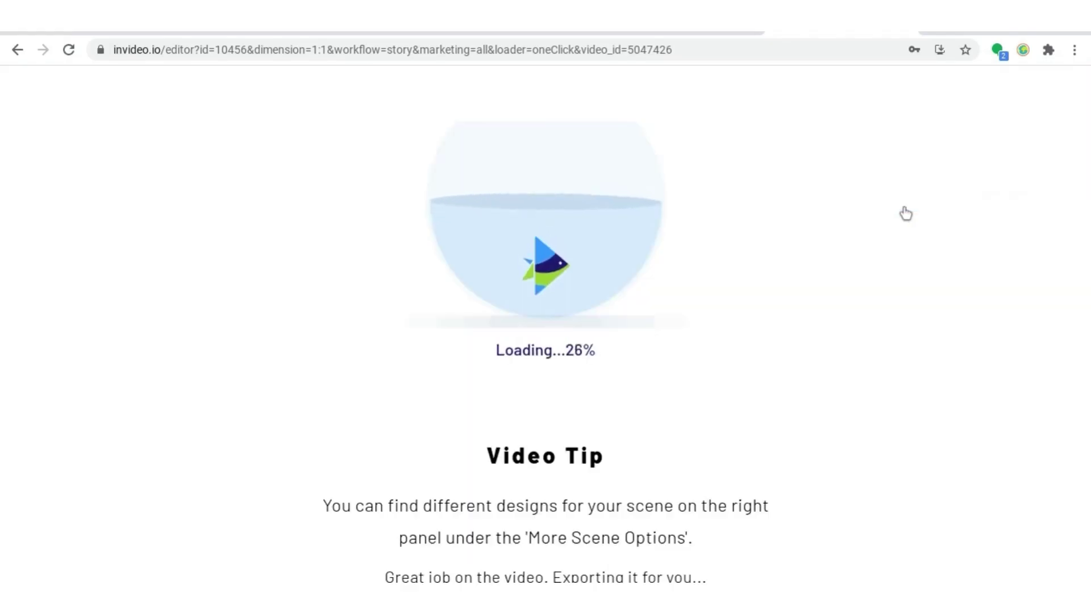